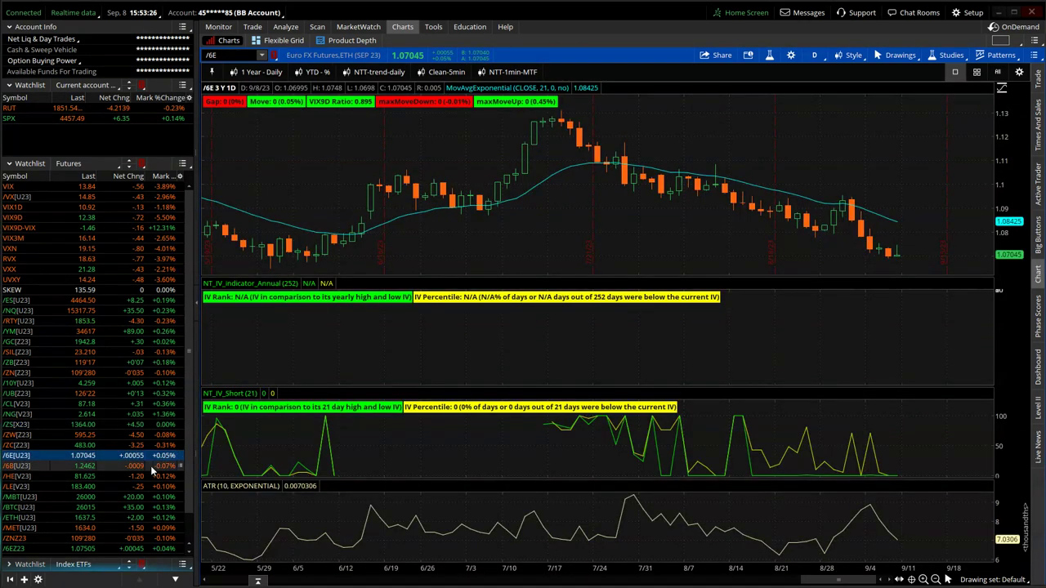
{"action": "left_click", "coordinate": [152, 496]}
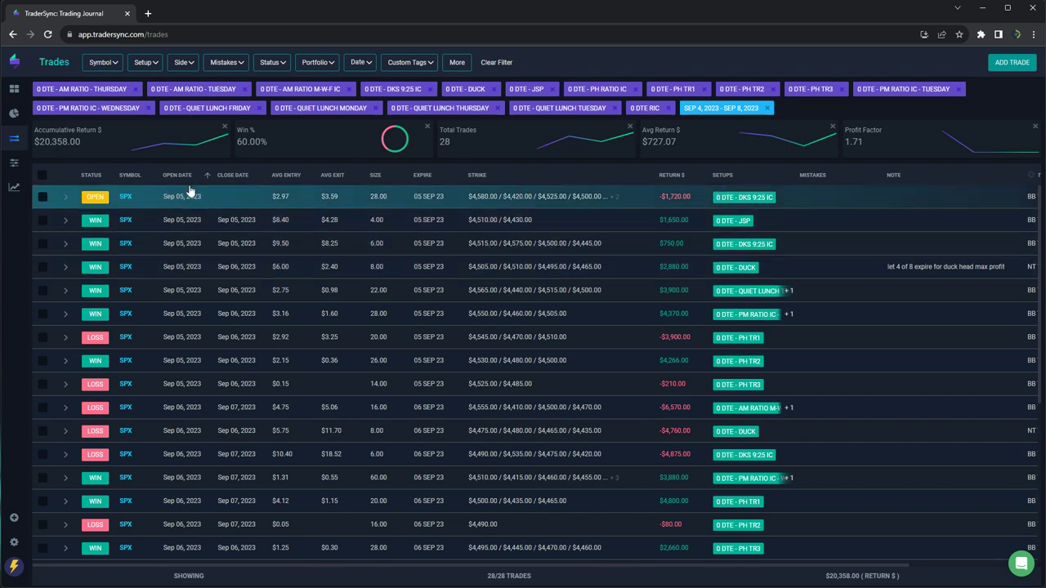
Filter the trades to only the 0 DTE AM RATIO setups for Thursday, Tuesday and M-W-F IC, and reload the page to update the statistics.
{"action": "left_click", "coordinate": [145, 62]}
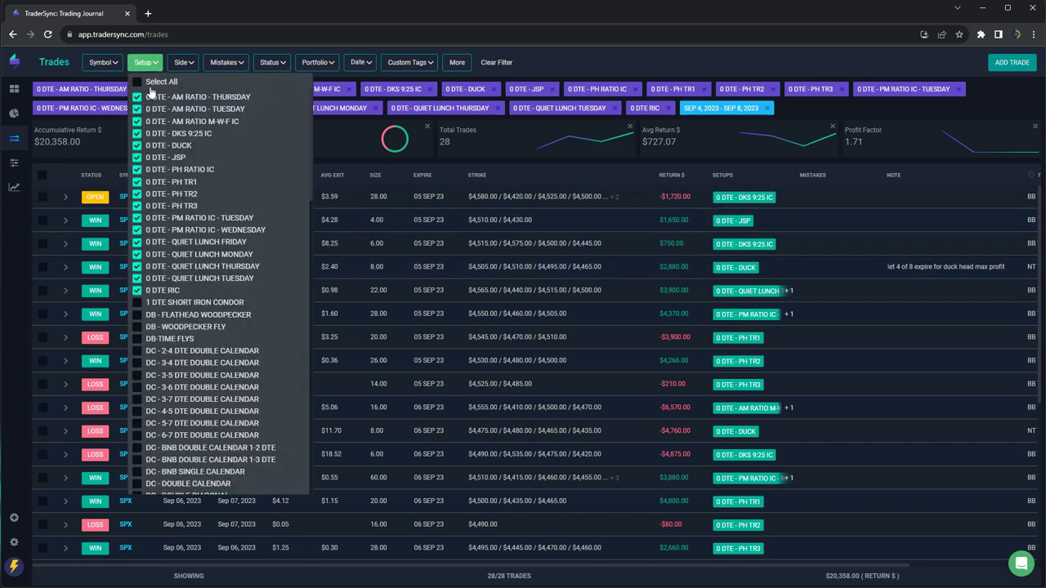
{"action": "left_click", "coordinate": [137, 82]}
{"action": "left_click", "coordinate": [137, 96]}
{"action": "left_click", "coordinate": [137, 109]}
{"action": "left_click", "coordinate": [137, 121]}
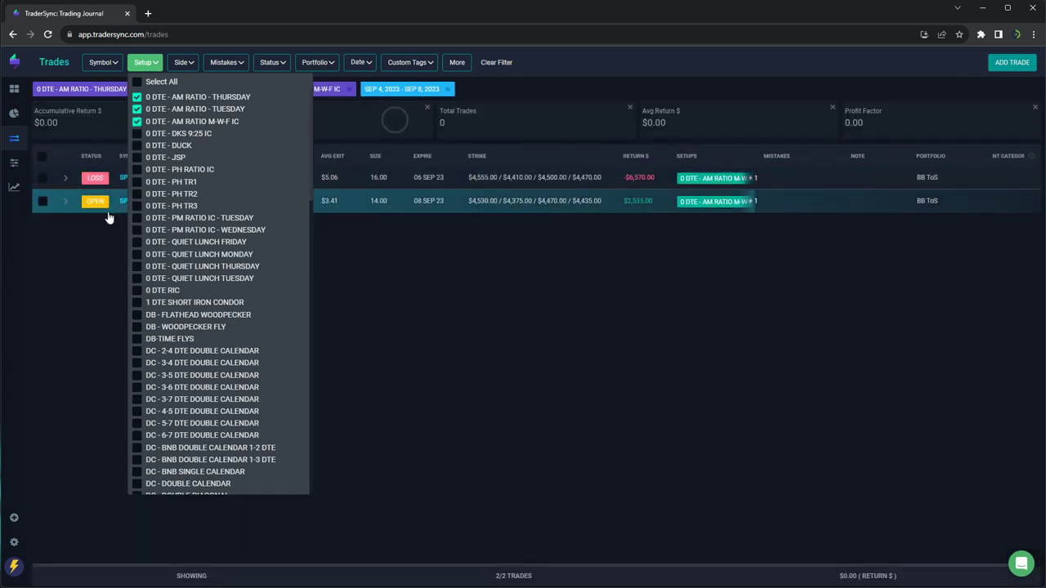
{"action": "left_click", "coordinate": [103, 243]}
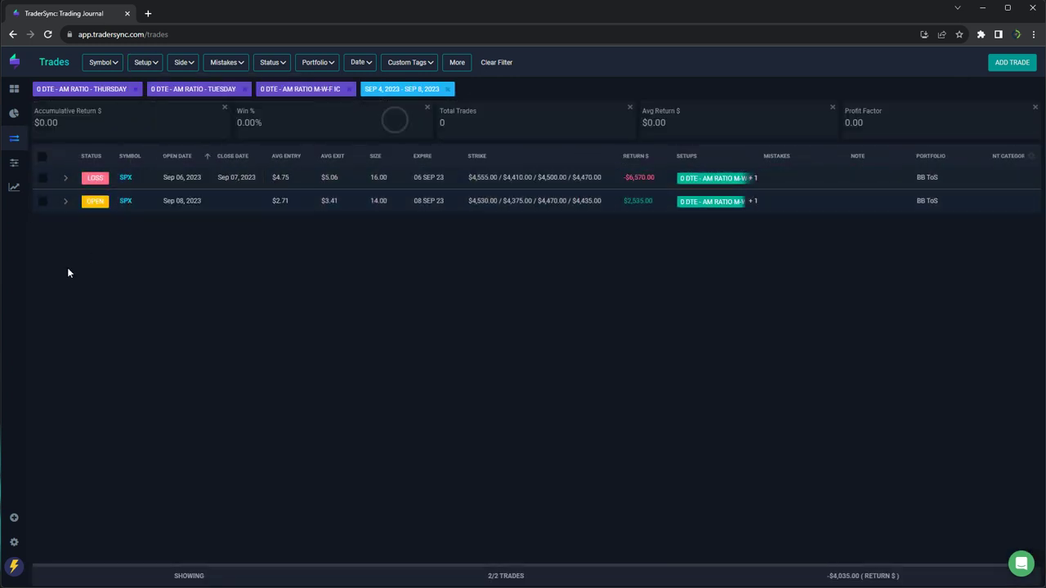
{"action": "left_click", "coordinate": [51, 35]}
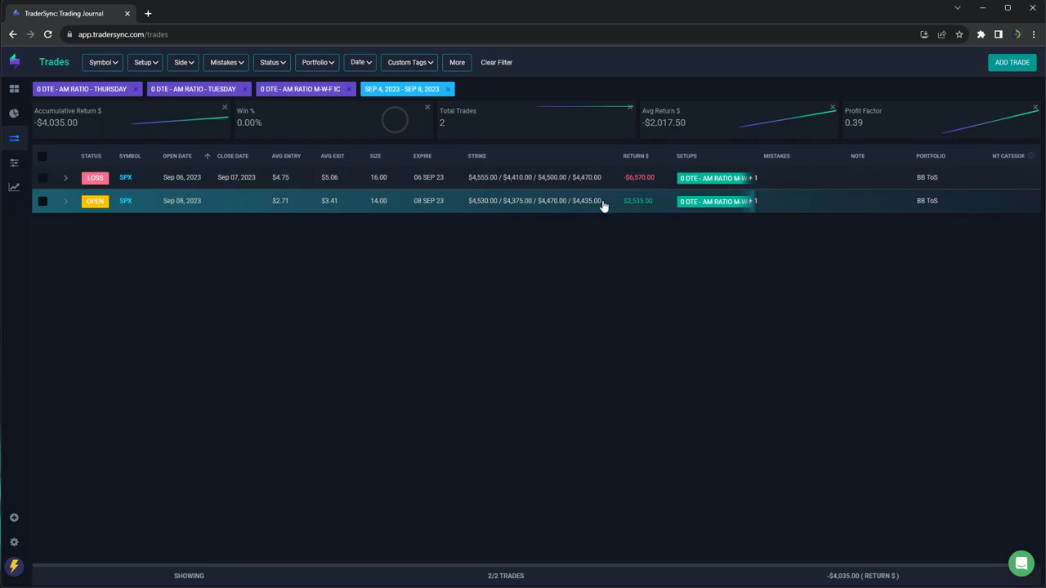
Replace the AM RATIO setup filters with 0 DTE - DKS 9:25 IC to review its trades for the week.
{"action": "left_click", "coordinate": [160, 72]}
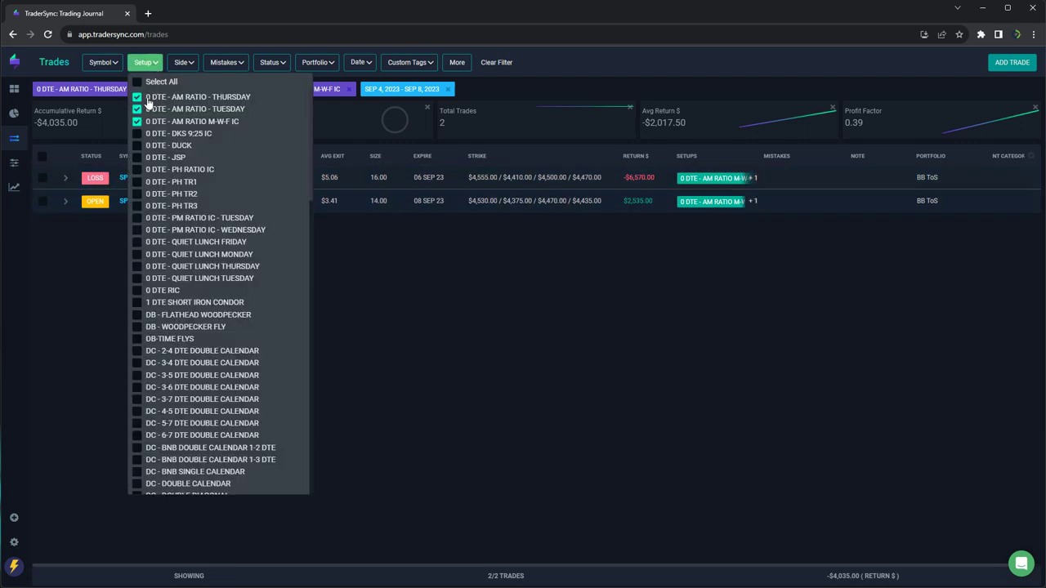
{"action": "left_click", "coordinate": [136, 97]}
{"action": "left_click", "coordinate": [136, 109]}
{"action": "left_click", "coordinate": [136, 121]}
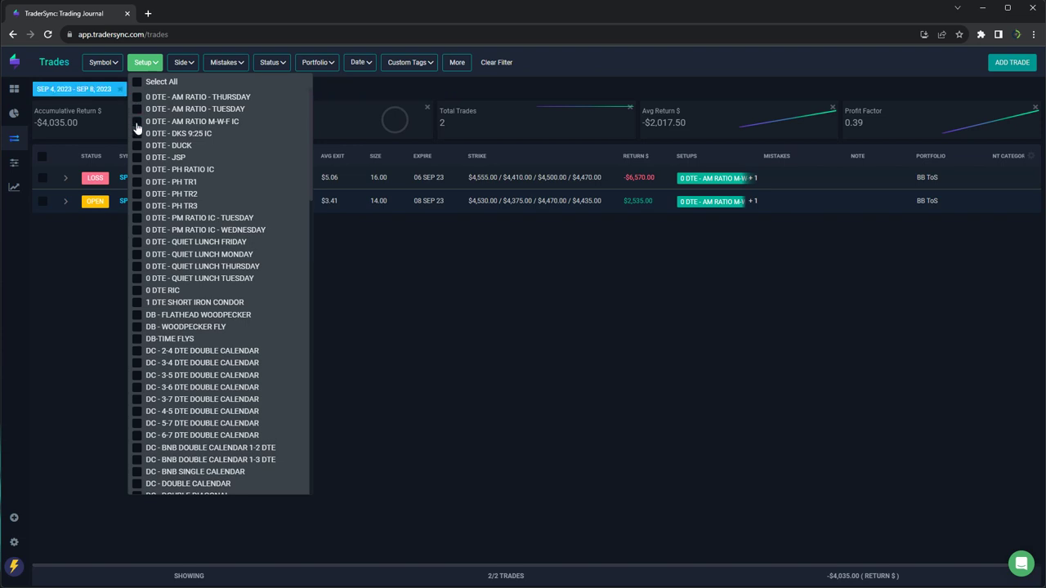
{"action": "left_click", "coordinate": [137, 133]}
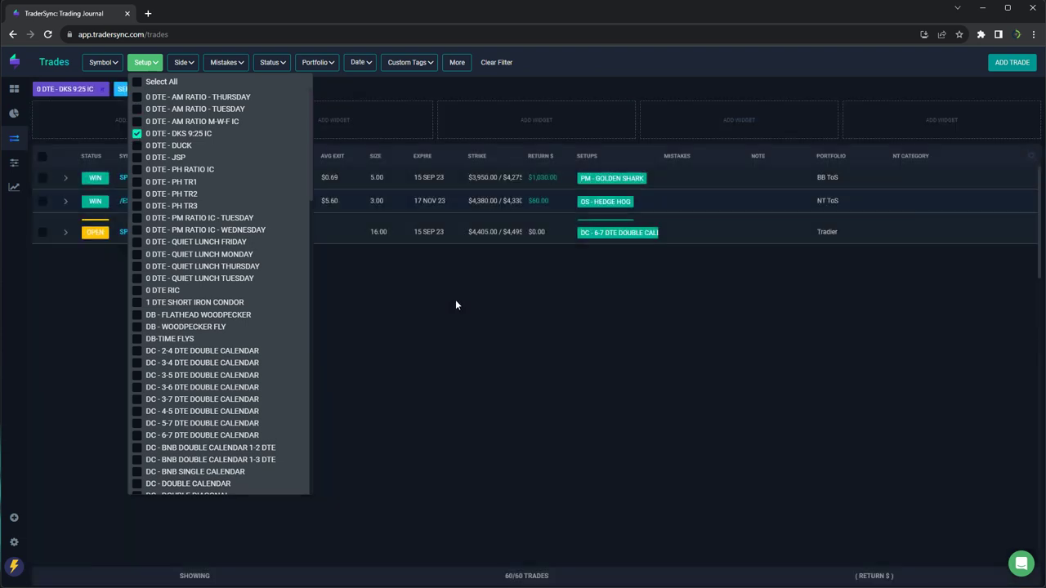
{"action": "left_click", "coordinate": [540, 365]}
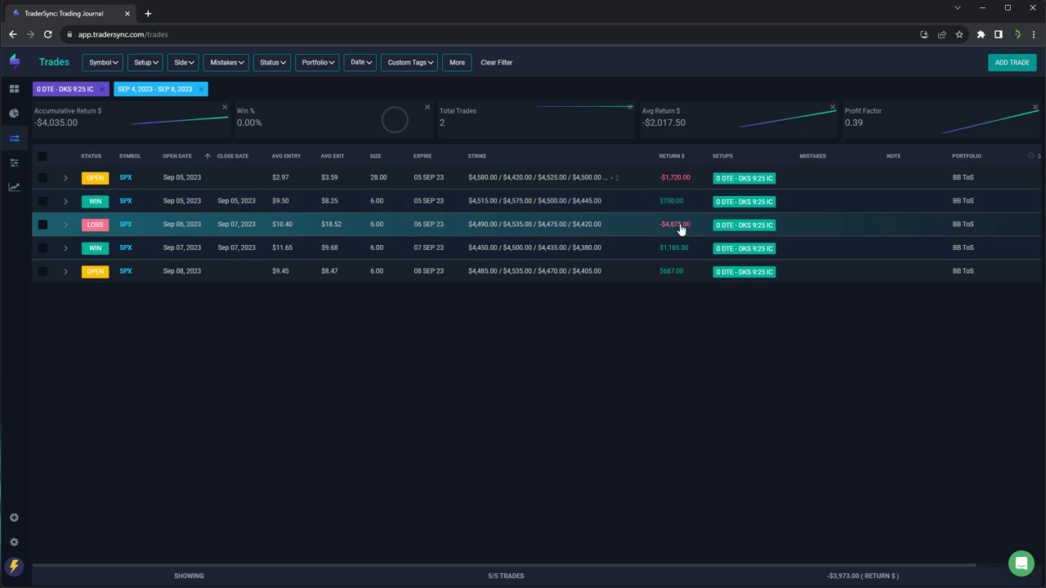
Switch the setup filter from DKS 9:25 IC to 0 DTE - DUCK and review its trades.
{"action": "left_click", "coordinate": [146, 72]}
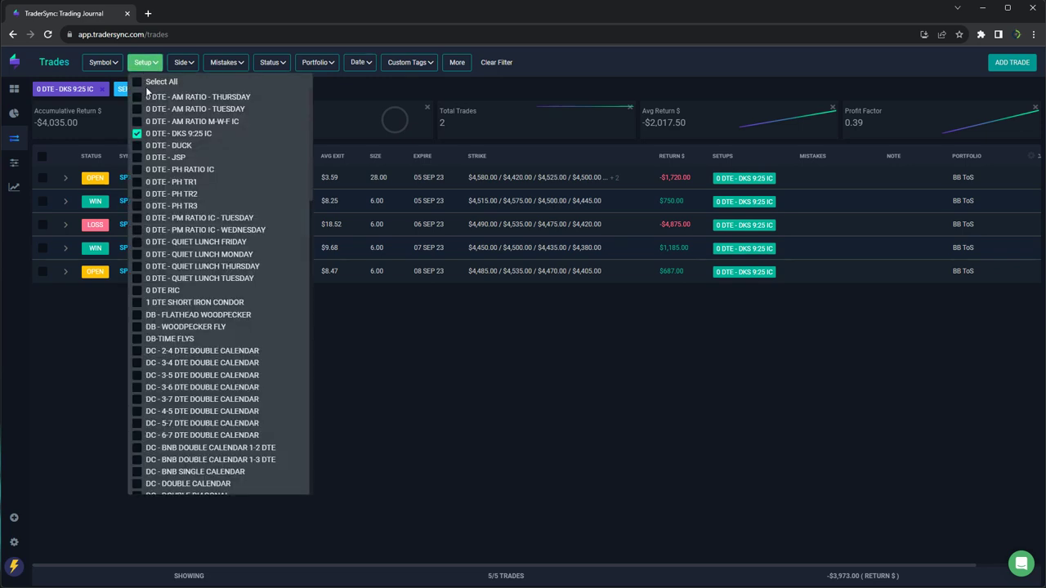
{"action": "left_click", "coordinate": [137, 134]}
{"action": "left_click", "coordinate": [137, 145]}
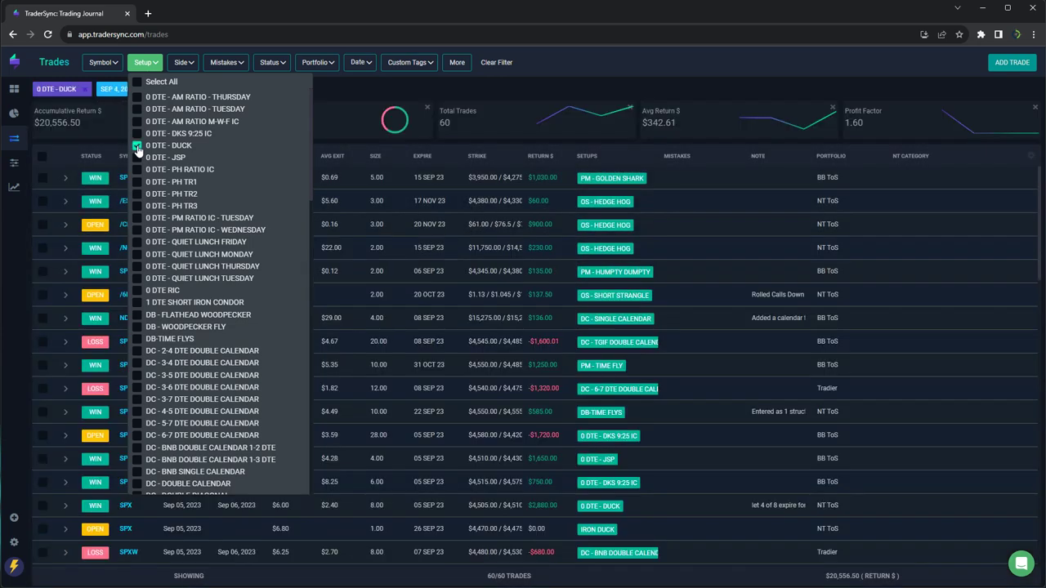
{"action": "left_click", "coordinate": [64, 272]}
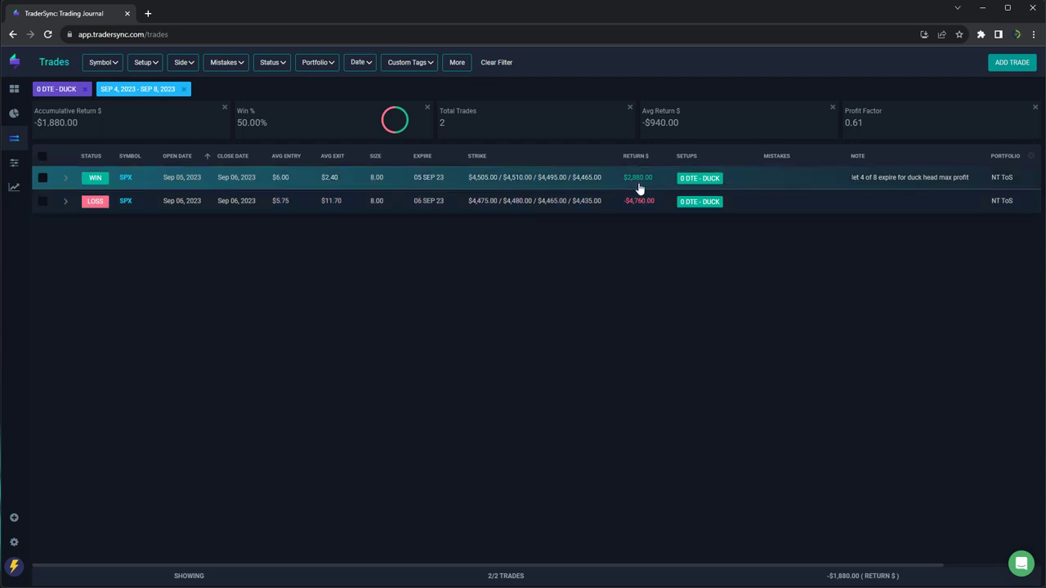
Switch the setup filter from DUCK to 0 DTE - JSP and review its trades.
{"action": "left_click", "coordinate": [149, 66]}
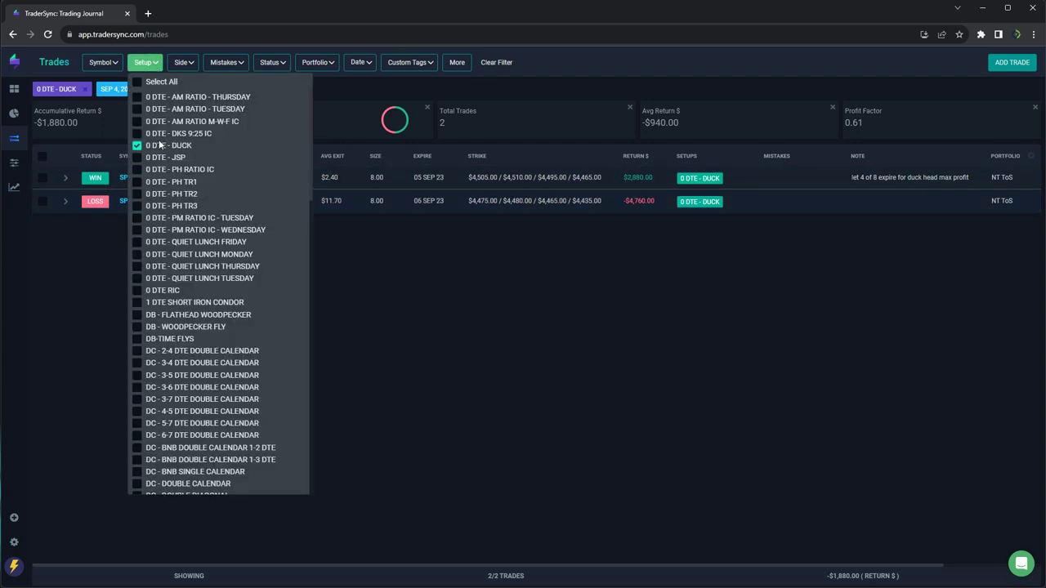
{"action": "left_click", "coordinate": [137, 149]}
{"action": "left_click", "coordinate": [136, 158]}
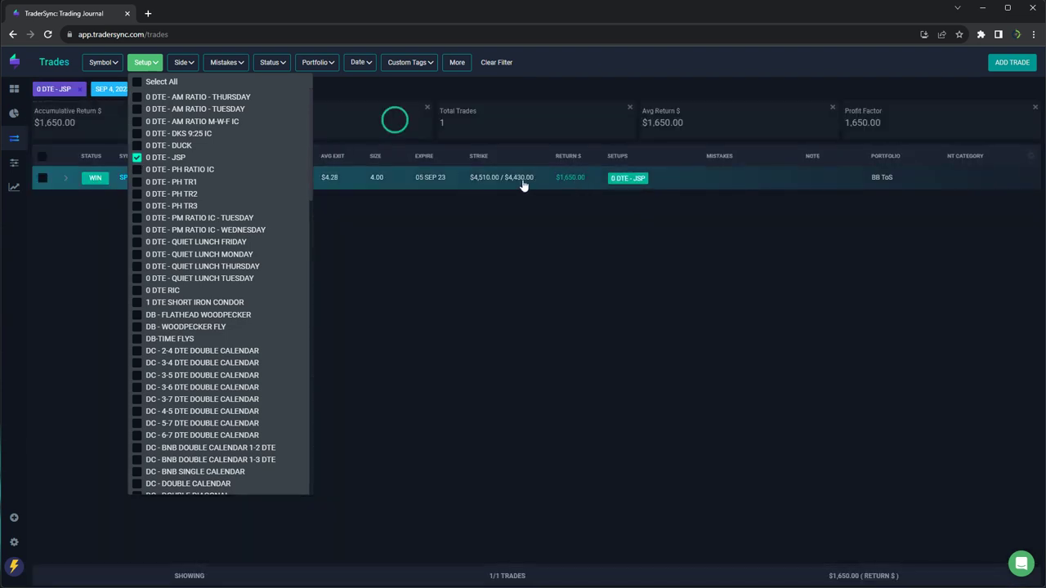
Replace the JSP filter with the 0 DTE - PH TR1, PH TR2 and PH TR3 setups and review their trades.
{"action": "left_click", "coordinate": [137, 158]}
{"action": "left_click", "coordinate": [136, 181]}
{"action": "left_click", "coordinate": [136, 194]}
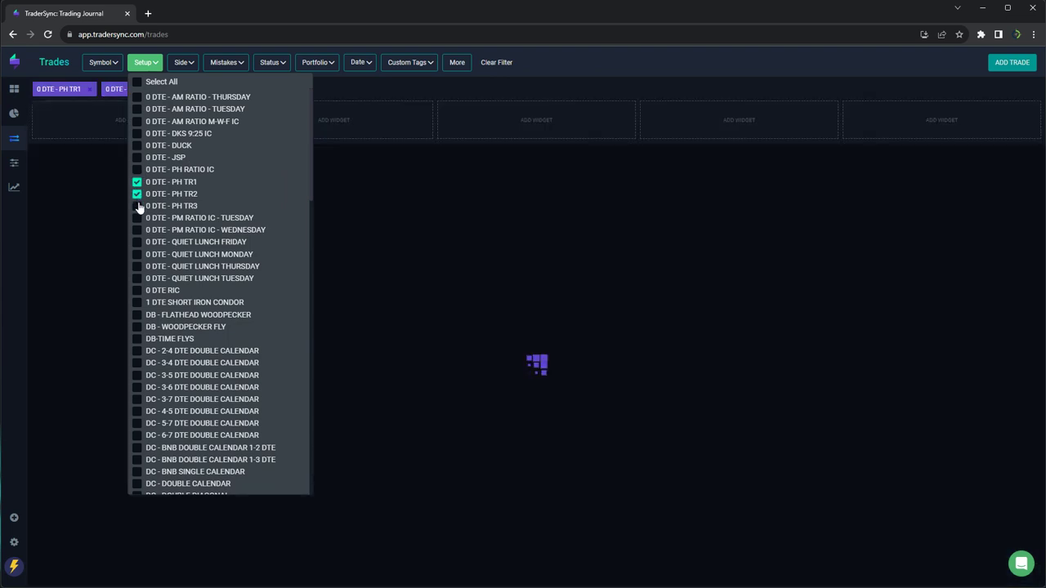
{"action": "left_click", "coordinate": [137, 206]}
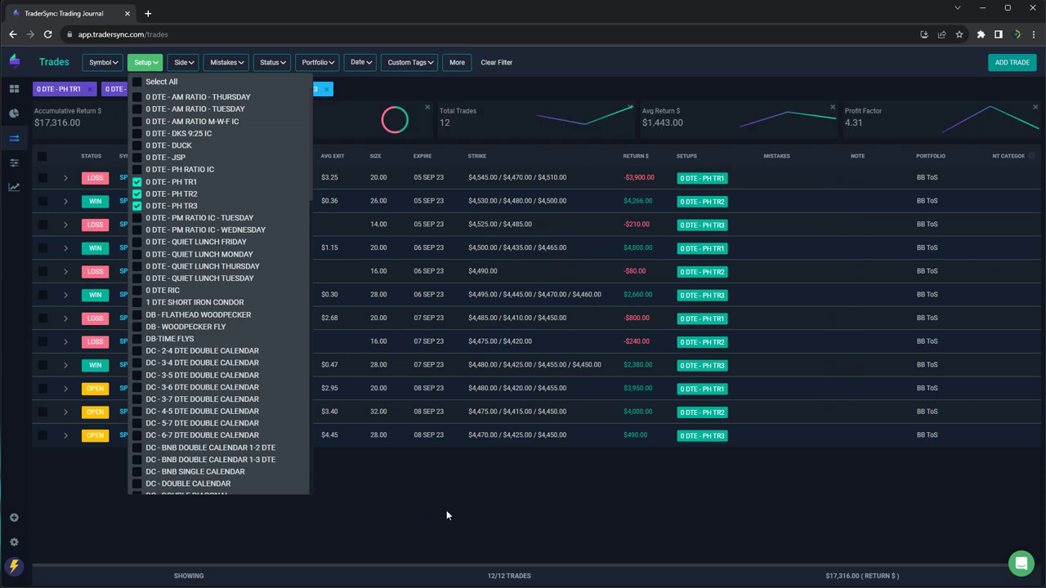
{"action": "left_click", "coordinate": [451, 514]}
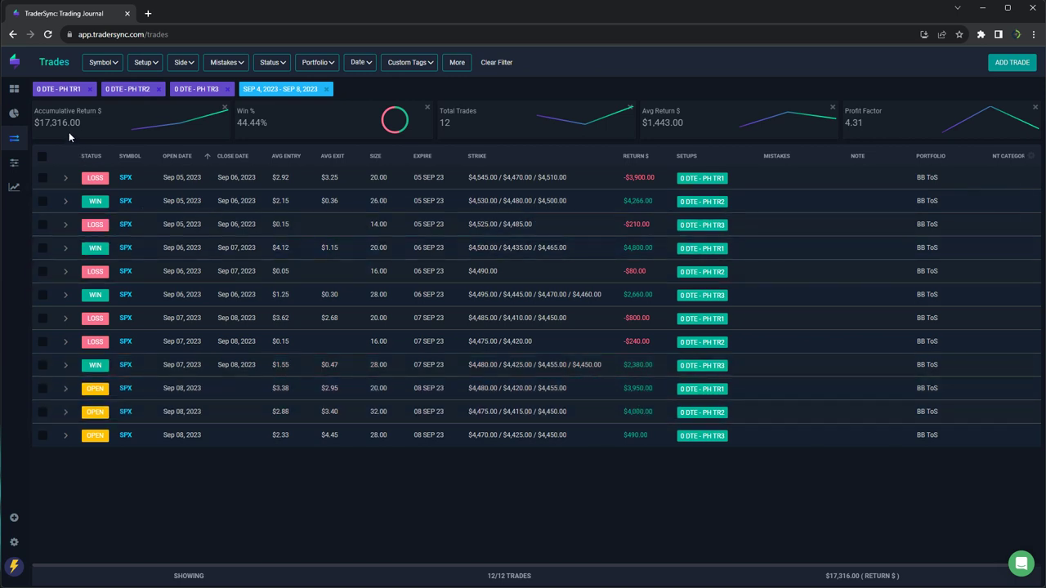
Replace the three PH TR filters with the 0 DTE - PM RATIO IC setups for Tuesday and Wednesday.
{"action": "left_click", "coordinate": [151, 65]}
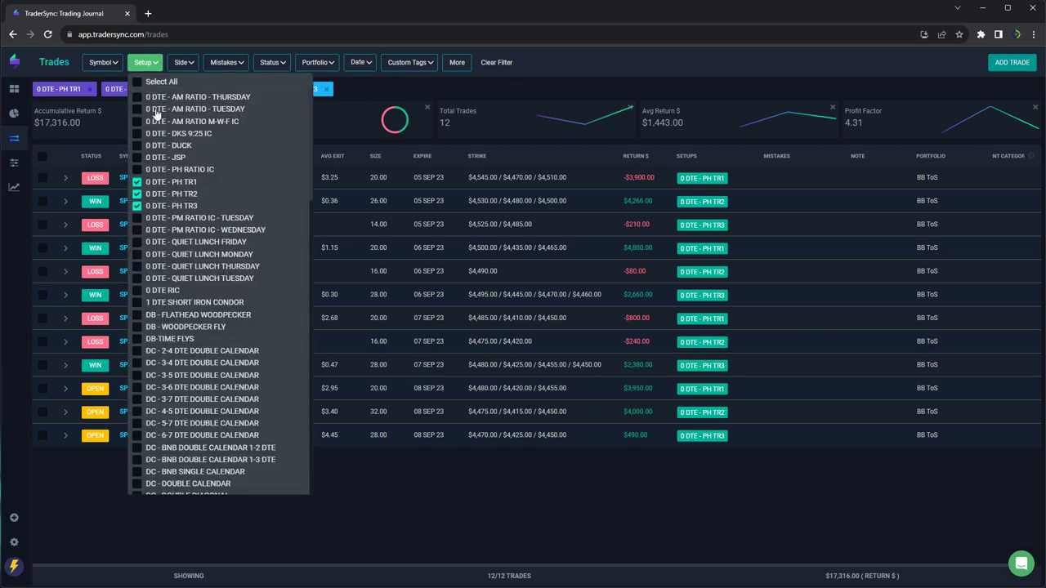
{"action": "left_click", "coordinate": [137, 182]}
{"action": "left_click", "coordinate": [137, 195]}
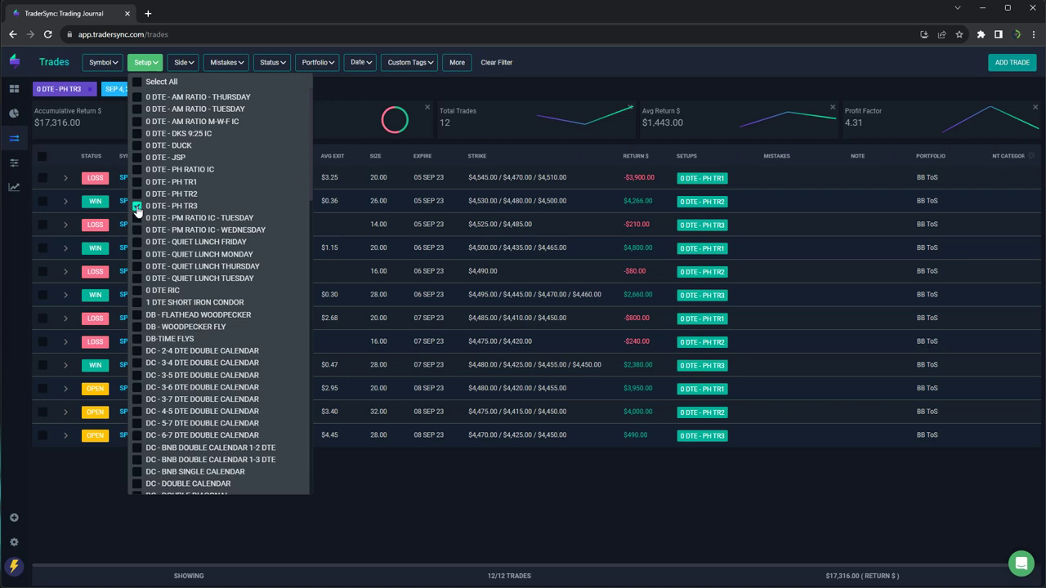
{"action": "left_click", "coordinate": [137, 206]}
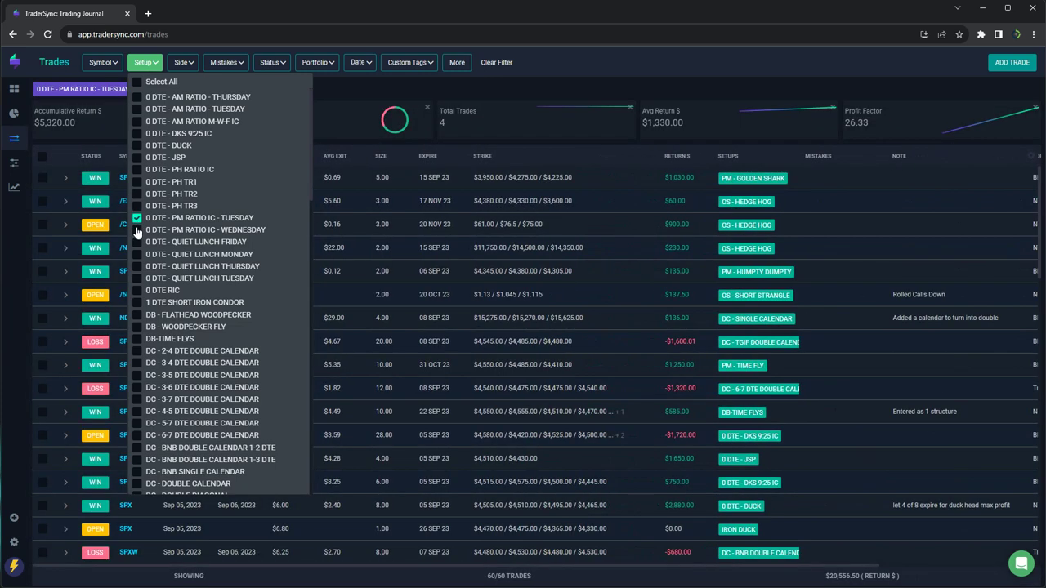
{"action": "left_click", "coordinate": [137, 218]}
{"action": "left_click", "coordinate": [138, 231]}
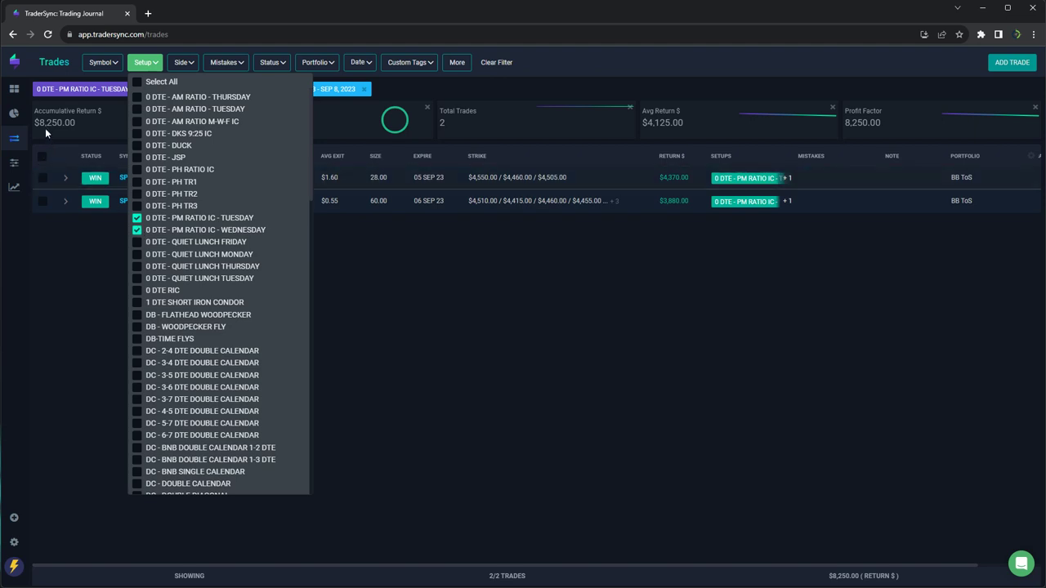
Replace the PM RATIO IC filters with the 0 DTE - QUIET LUNCH setups for Friday, Monday, Thursday and Tuesday.
{"action": "left_click", "coordinate": [137, 217]}
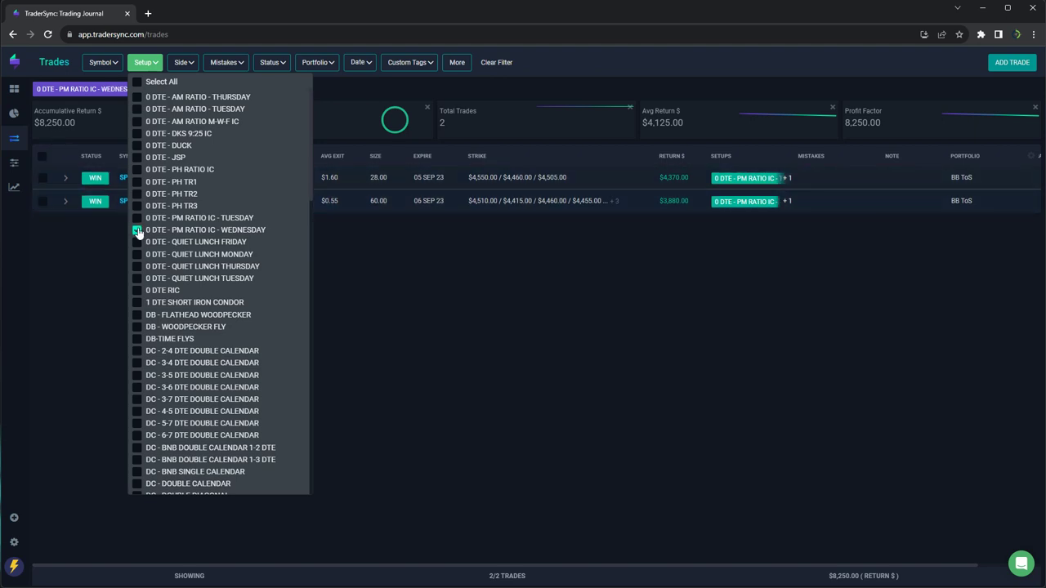
{"action": "left_click", "coordinate": [137, 231]}
{"action": "left_click", "coordinate": [137, 242]}
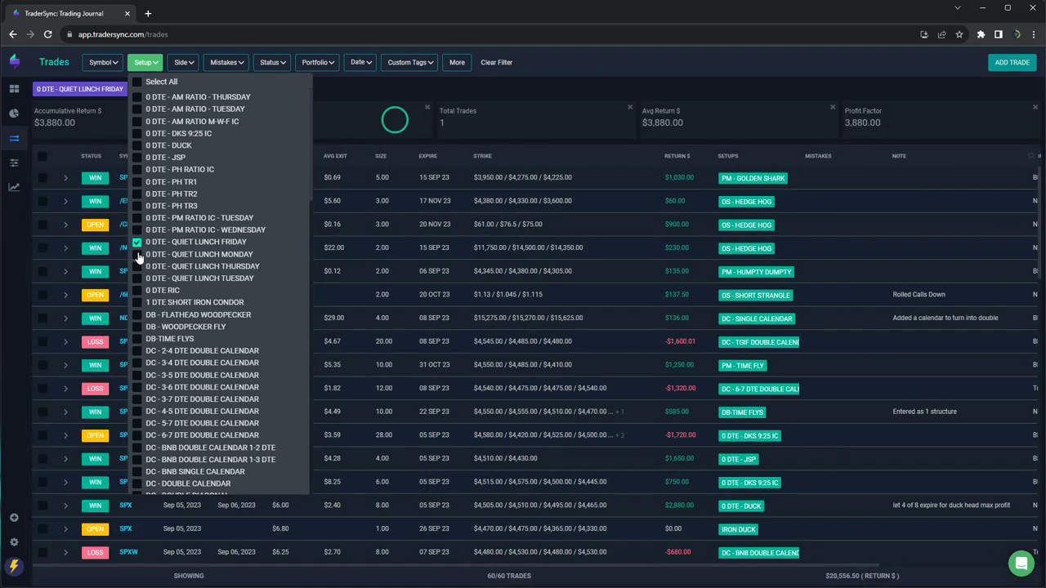
{"action": "left_click", "coordinate": [137, 254]}
{"action": "left_click", "coordinate": [137, 266]}
{"action": "left_click", "coordinate": [137, 279]}
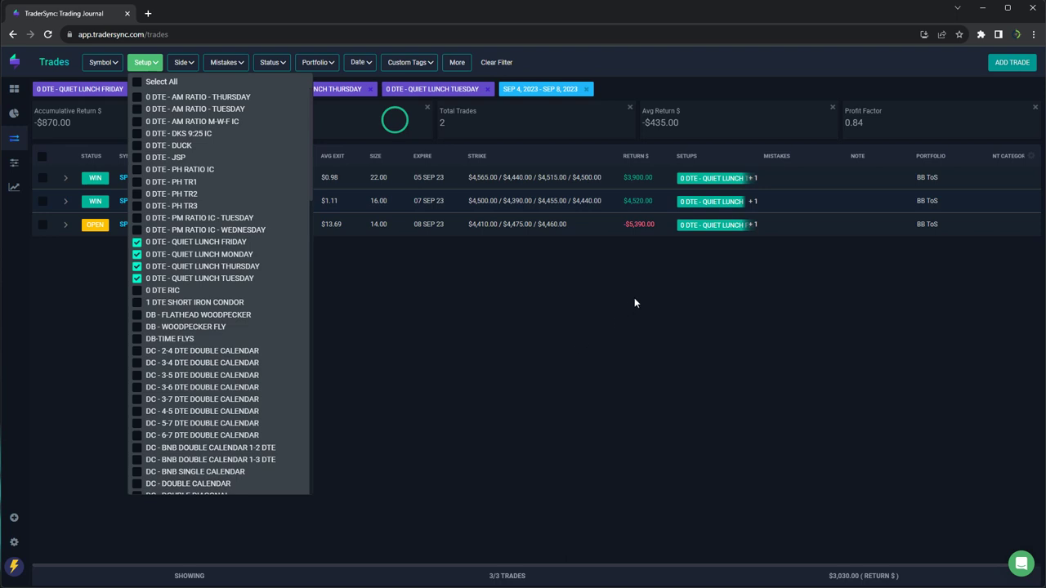
{"action": "left_click", "coordinate": [640, 300]}
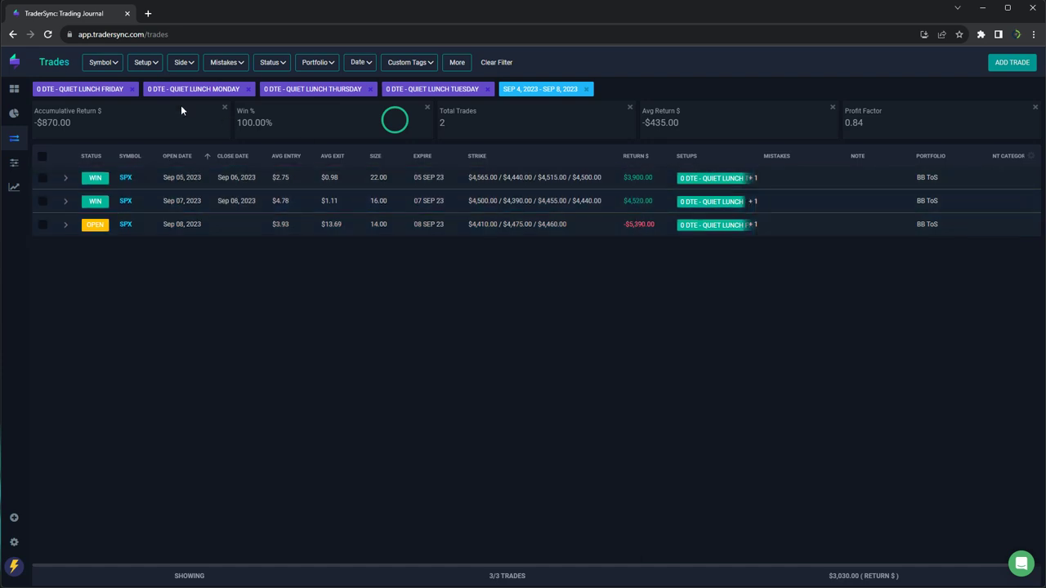
Clear the four QUIET LUNCH filters and show only the 0 DTE RIC setup's trades.
{"action": "left_click", "coordinate": [147, 64]}
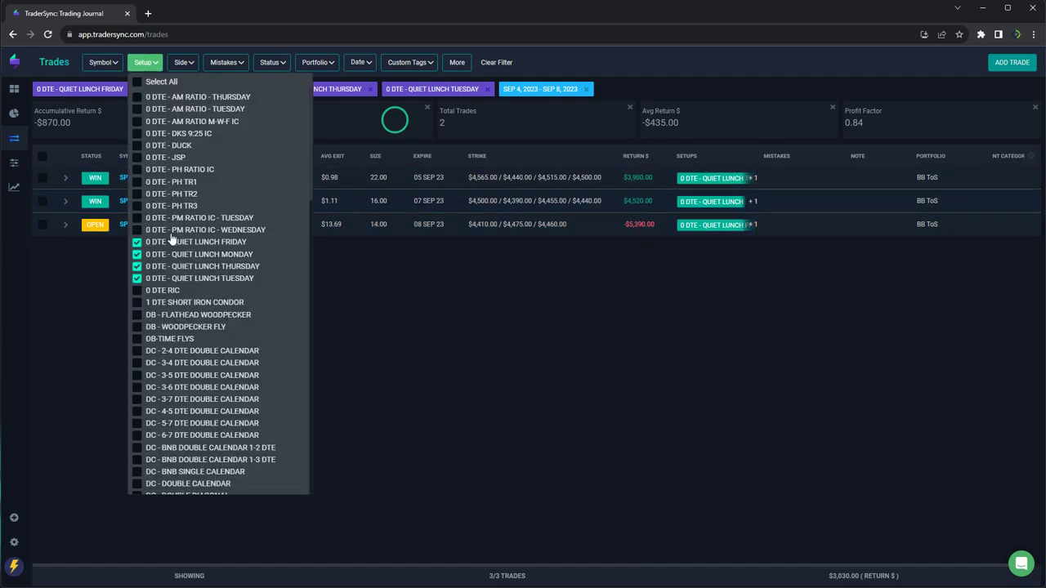
{"action": "left_click", "coordinate": [137, 243]}
{"action": "left_click", "coordinate": [137, 254]}
{"action": "left_click", "coordinate": [136, 266]}
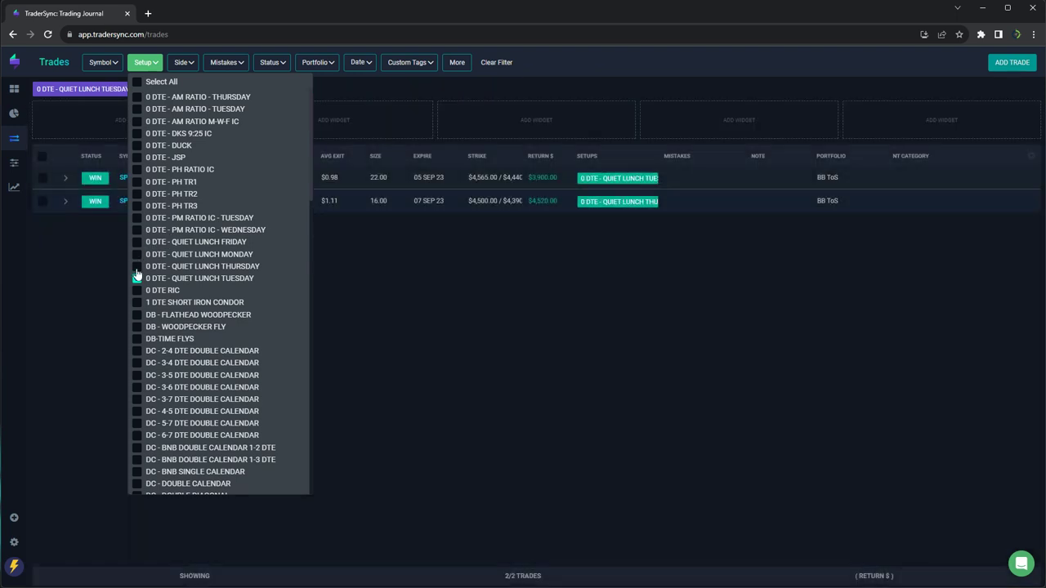
{"action": "left_click", "coordinate": [137, 279]}
{"action": "left_click", "coordinate": [137, 291]}
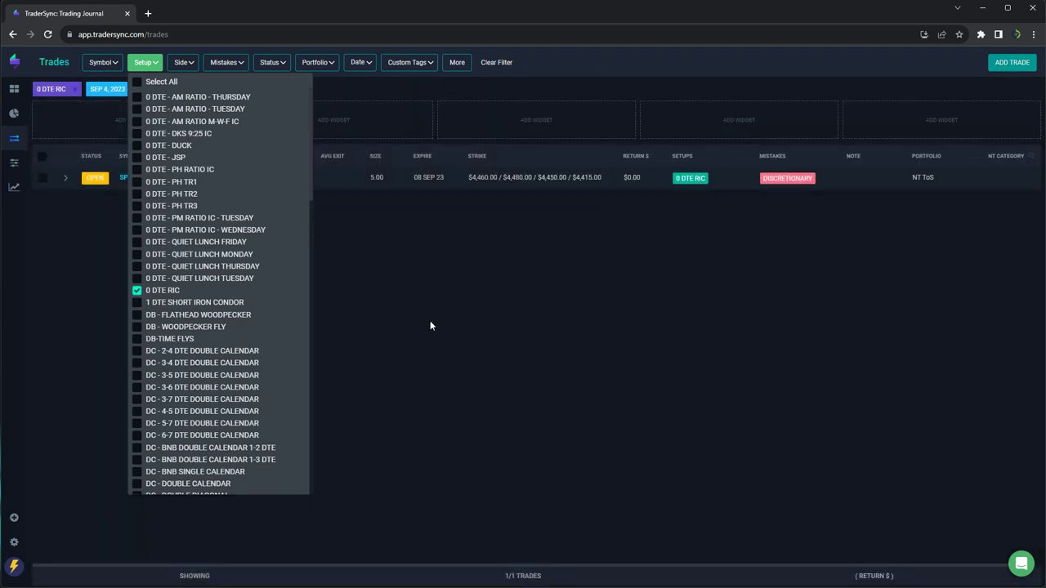
{"action": "left_click", "coordinate": [438, 320]}
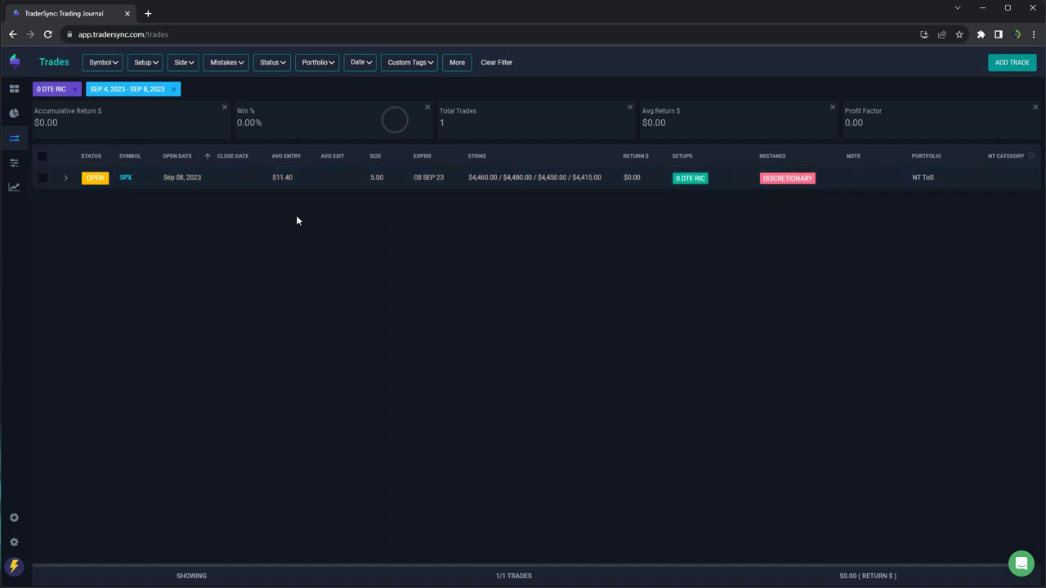
Replace the RIC filter with DB - FLATHEAD WOODPECKER, DB - WOODPECKER FLY and DB-TIME FLYS, and reload the page to update the statistics.
{"action": "left_click", "coordinate": [152, 70]}
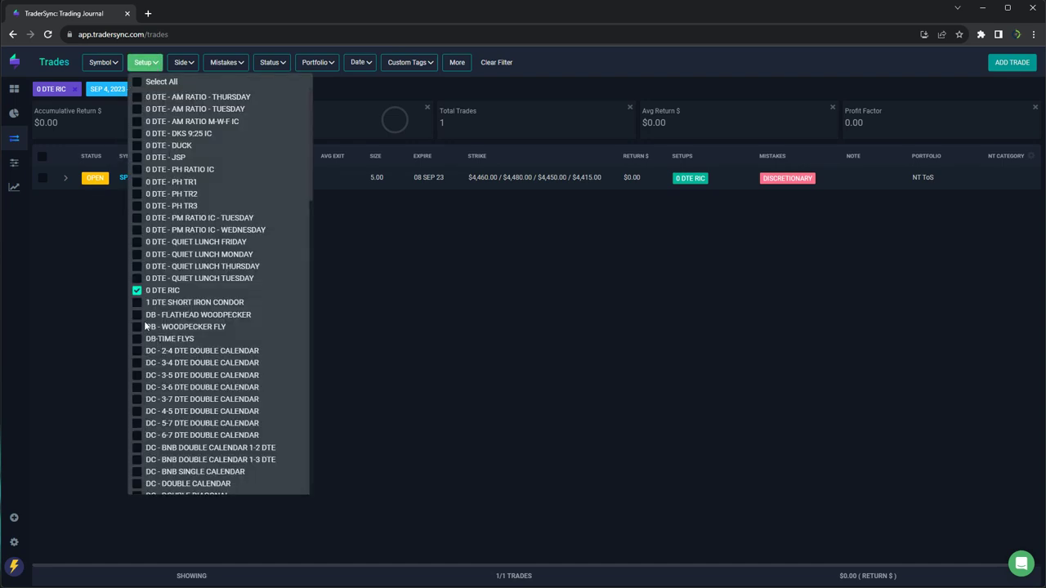
{"action": "left_click", "coordinate": [137, 291]}
{"action": "left_click", "coordinate": [137, 315]}
{"action": "left_click", "coordinate": [137, 327]}
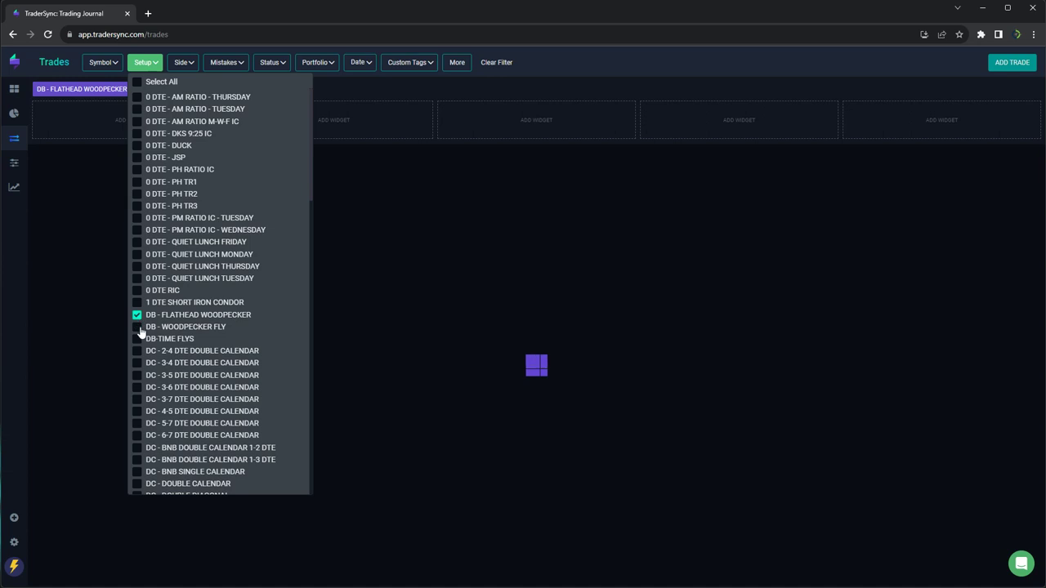
{"action": "left_click", "coordinate": [137, 338]}
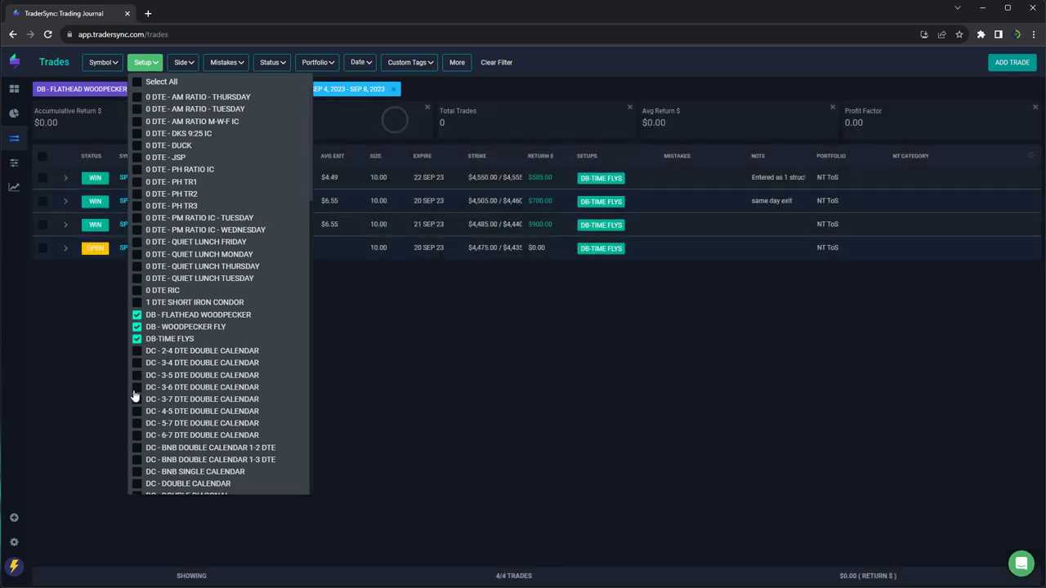
{"action": "left_click", "coordinate": [79, 417]}
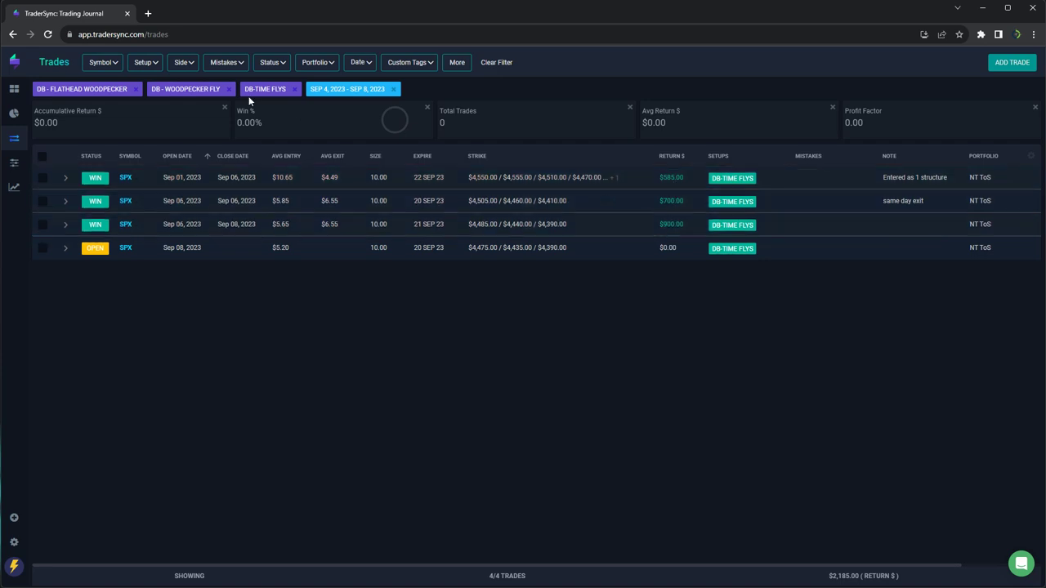
{"action": "left_click", "coordinate": [46, 34]}
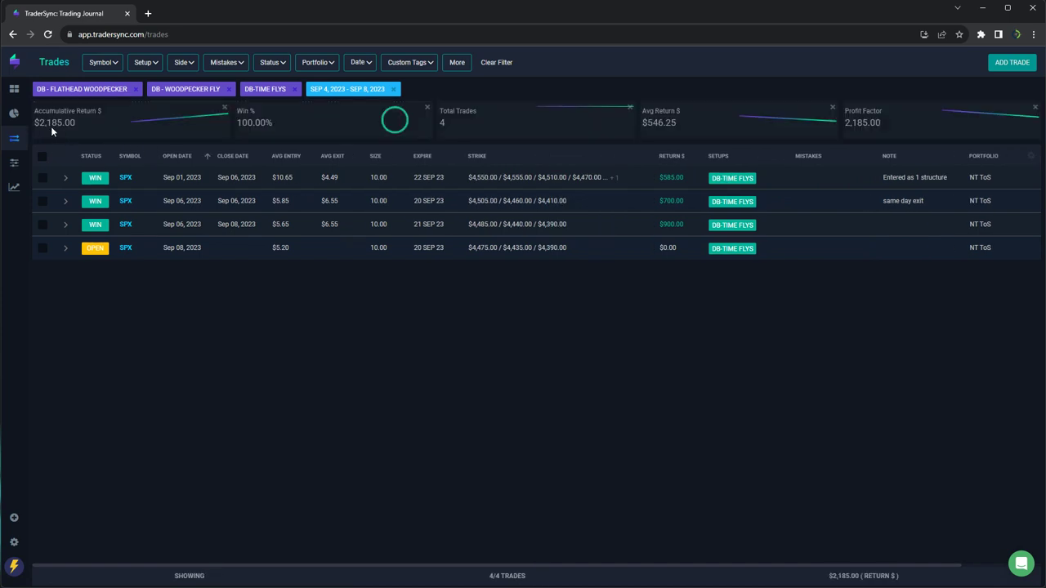
Clear the DB - FLATHEAD WOODPECKER, DB - WOODPECKER FLY and DB-TIME FLYS setup filters.
{"action": "left_click", "coordinate": [144, 63]}
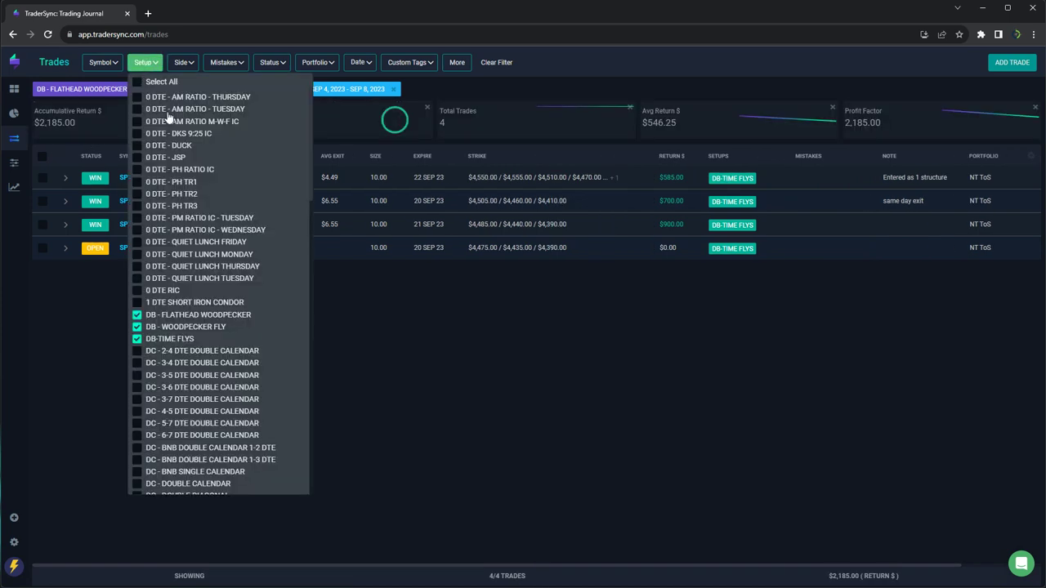
{"action": "left_click", "coordinate": [136, 315]}
{"action": "left_click", "coordinate": [136, 327]}
{"action": "left_click", "coordinate": [136, 338]}
Filter the trades by the twelve DC setups from DC - 2-4 DTE DOUBLE CALENDAR through DC - DOUBLE CALENDAR, including the three BNB ones.
{"action": "left_click", "coordinate": [136, 351]}
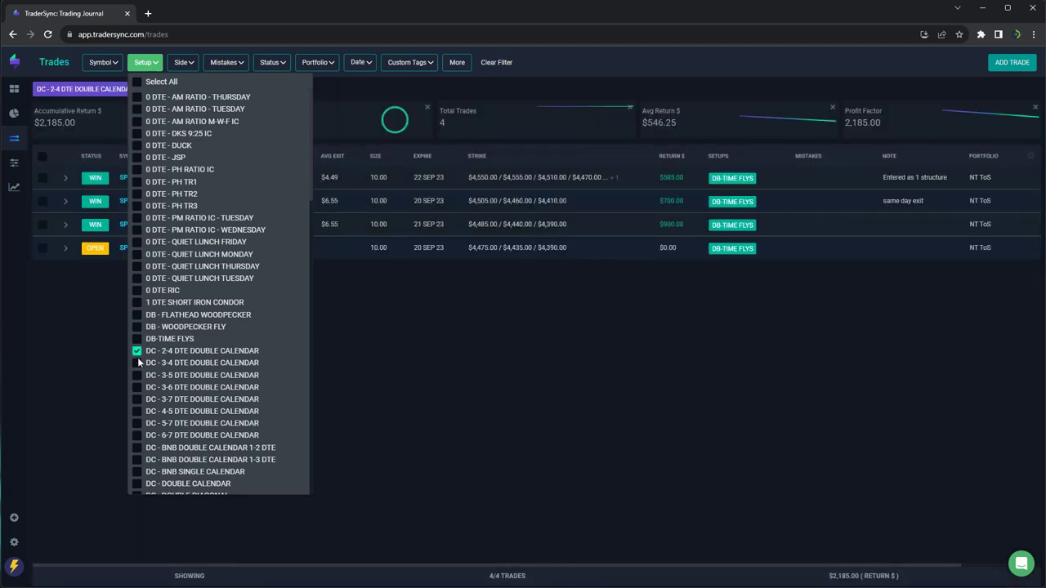
{"action": "left_click", "coordinate": [138, 362]}
{"action": "left_click", "coordinate": [137, 375]}
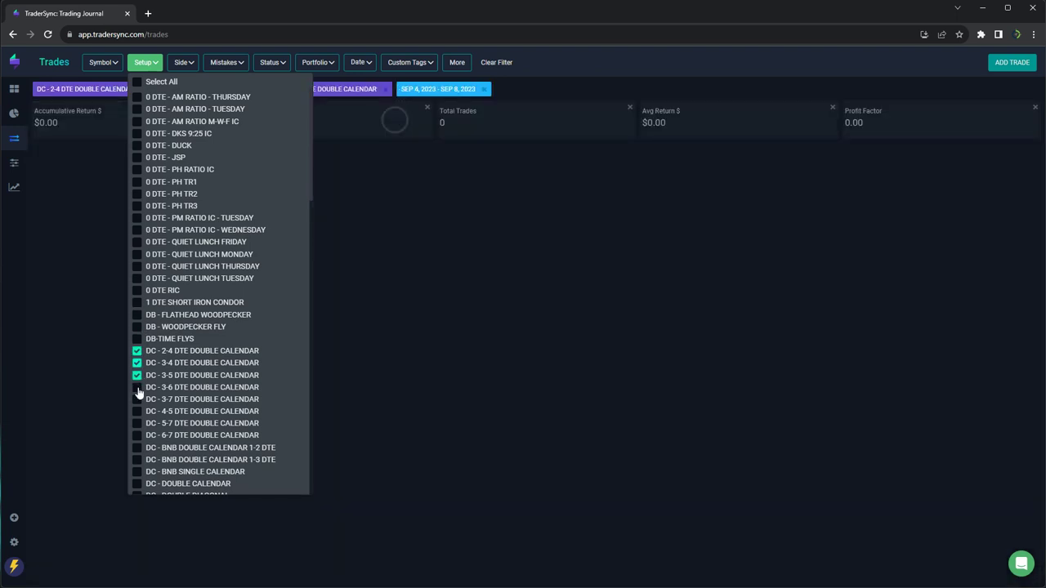
{"action": "left_click", "coordinate": [137, 388]}
{"action": "left_click", "coordinate": [137, 400]}
{"action": "left_click", "coordinate": [137, 411]}
{"action": "left_click", "coordinate": [137, 424]}
{"action": "left_click", "coordinate": [137, 435]}
{"action": "left_click", "coordinate": [137, 448]}
{"action": "left_click", "coordinate": [137, 460]}
{"action": "left_click", "coordinate": [138, 472]}
{"action": "left_click", "coordinate": [138, 484]}
Add the remaining DC setups, from DC - DOUBLE DIAGONAL through DC- 23 MICHAEL JORDAN DOUBLE CALENDAR, to the filter and show the trades.
{"action": "scroll", "coordinate": [155, 449], "scroll_direction": "down", "scroll_amount": 2}
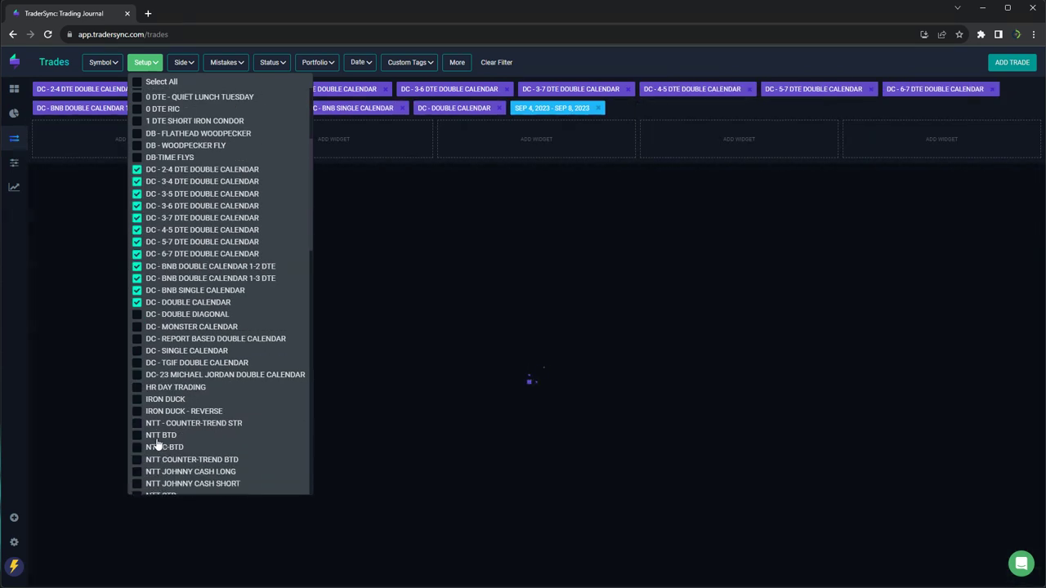
{"action": "left_click", "coordinate": [138, 314]}
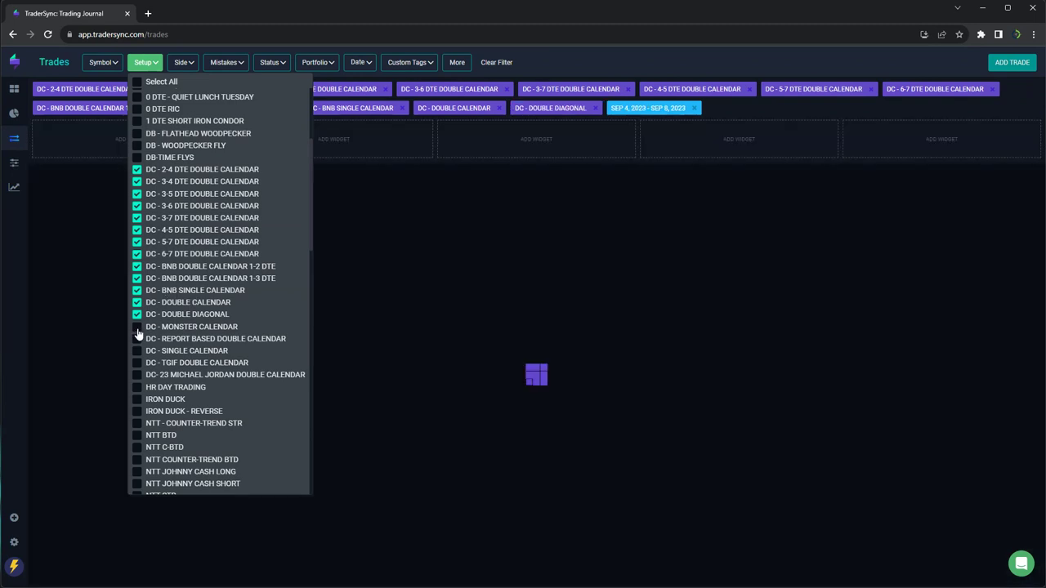
{"action": "left_click", "coordinate": [137, 327]}
{"action": "left_click", "coordinate": [138, 338]}
{"action": "left_click", "coordinate": [137, 351]}
{"action": "left_click", "coordinate": [137, 363]}
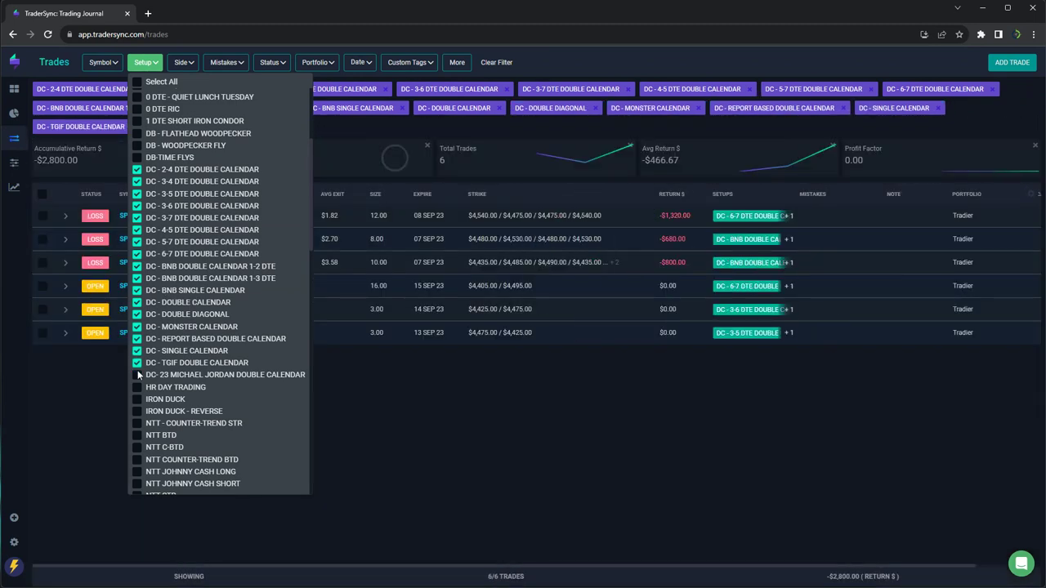
{"action": "left_click", "coordinate": [137, 374]}
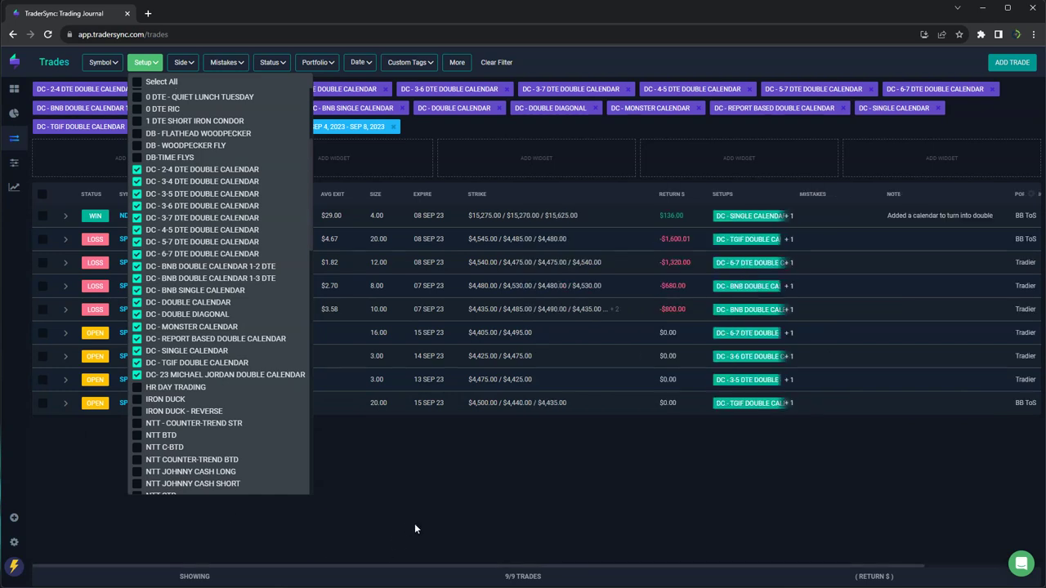
{"action": "left_click", "coordinate": [407, 530]}
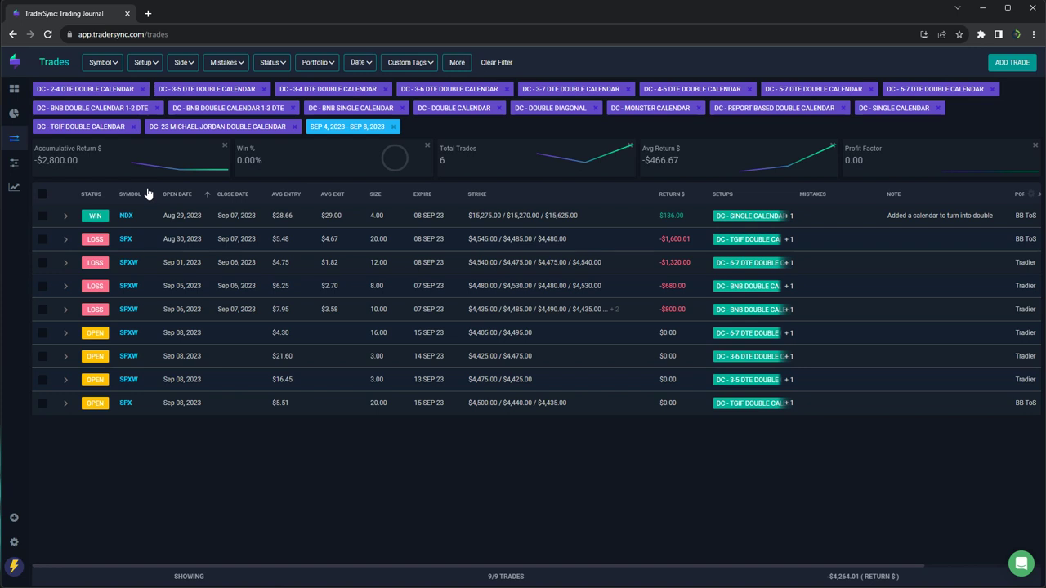
Clear all DC setup filters at once and show only the IRON DUCK setup's trades.
{"action": "left_click", "coordinate": [144, 66]}
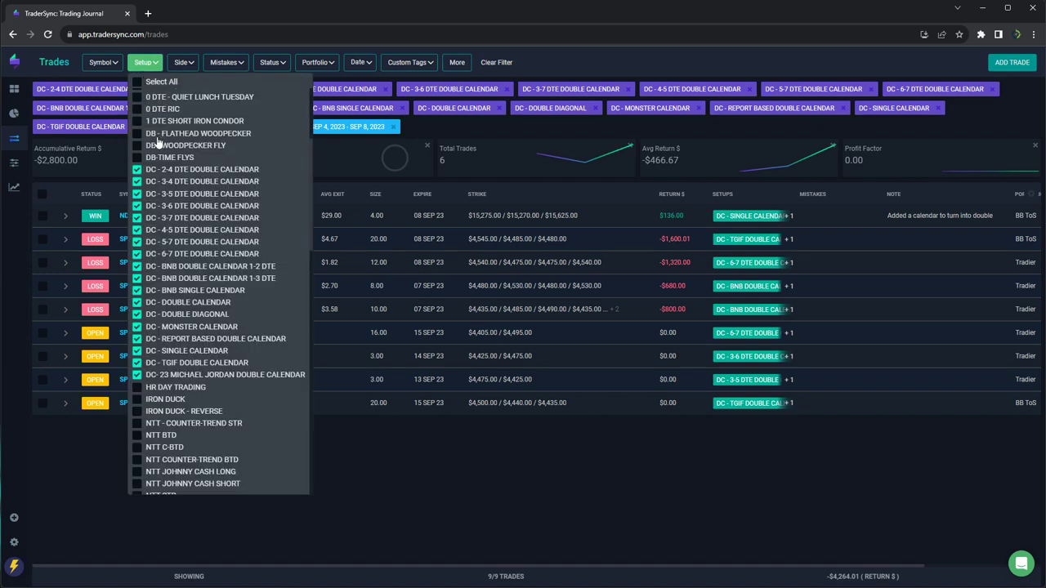
{"action": "left_click", "coordinate": [136, 83]}
{"action": "left_click", "coordinate": [137, 83]}
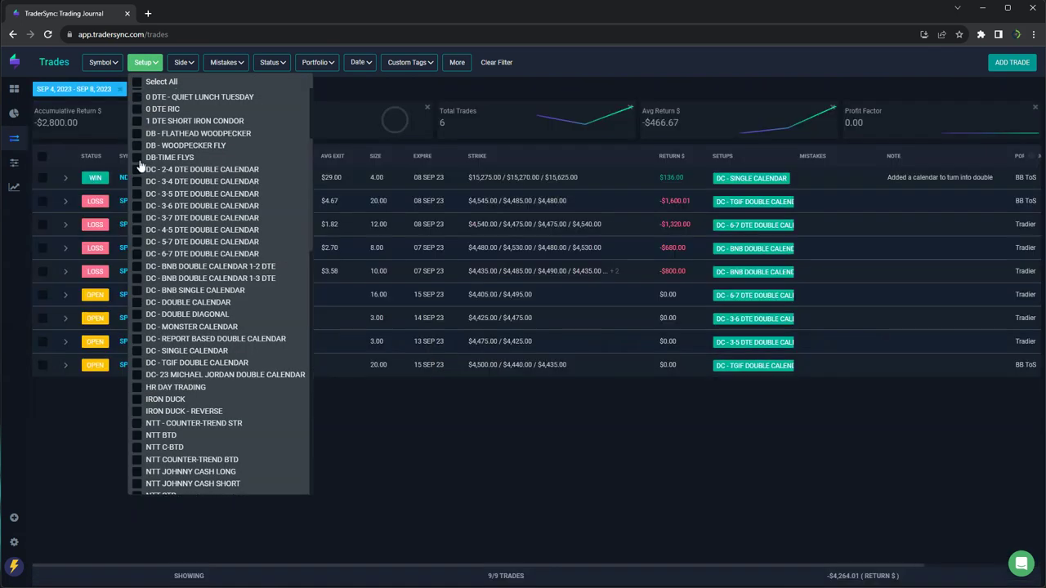
{"action": "left_click", "coordinate": [137, 400]}
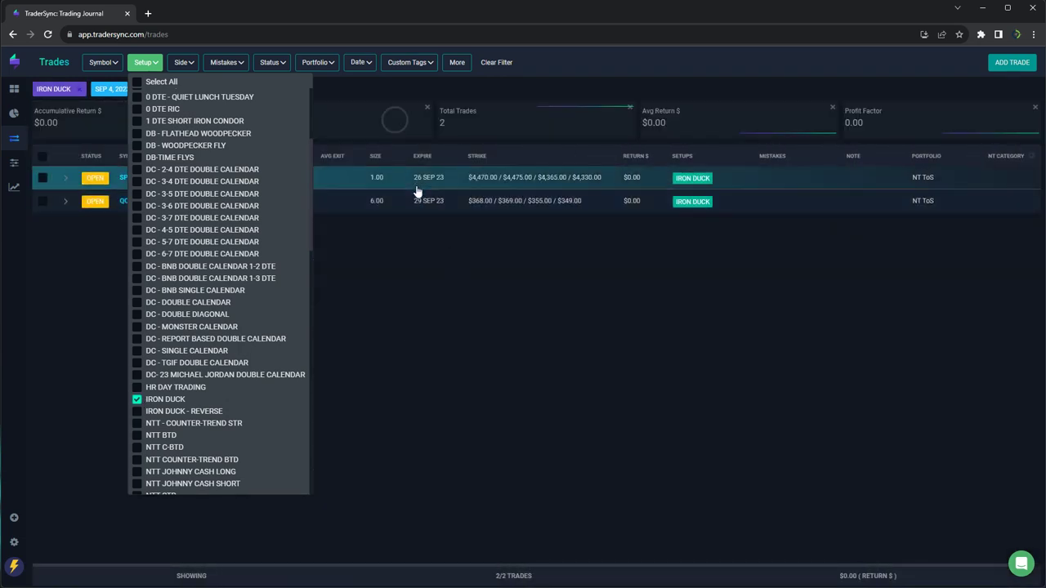
Replace the IRON DUCK filter with OS - HEDGE HOG, OS - REVERSE HEDGE HOG, OS - SHORT STRANGLE and OS - VOLATILITY CONTRACTION.
{"action": "left_click", "coordinate": [136, 400]}
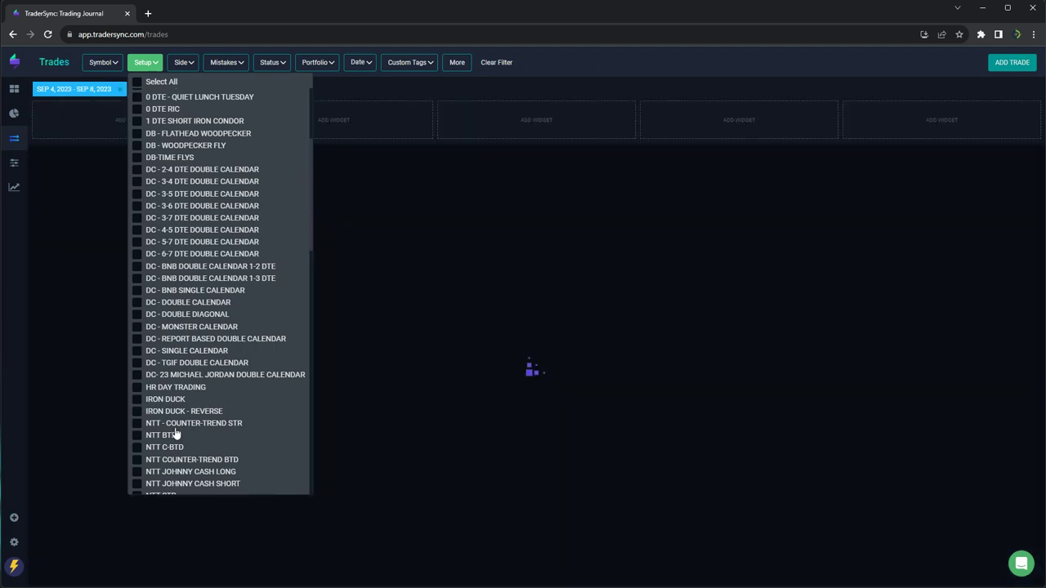
{"action": "scroll", "coordinate": [177, 432], "scroll_direction": "down", "scroll_amount": 2}
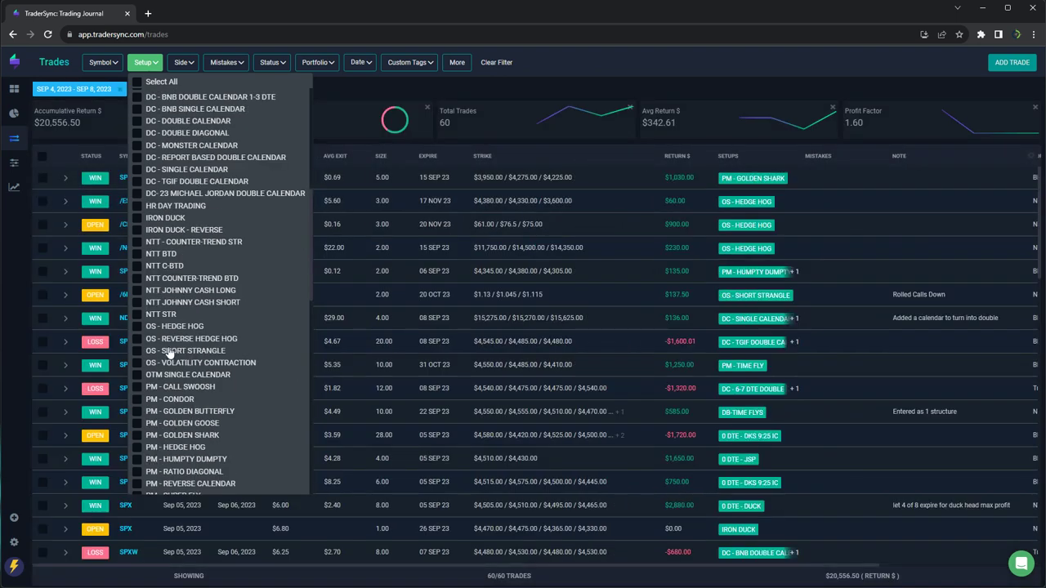
{"action": "left_click", "coordinate": [137, 326]}
{"action": "left_click", "coordinate": [136, 338]}
{"action": "left_click", "coordinate": [137, 351]}
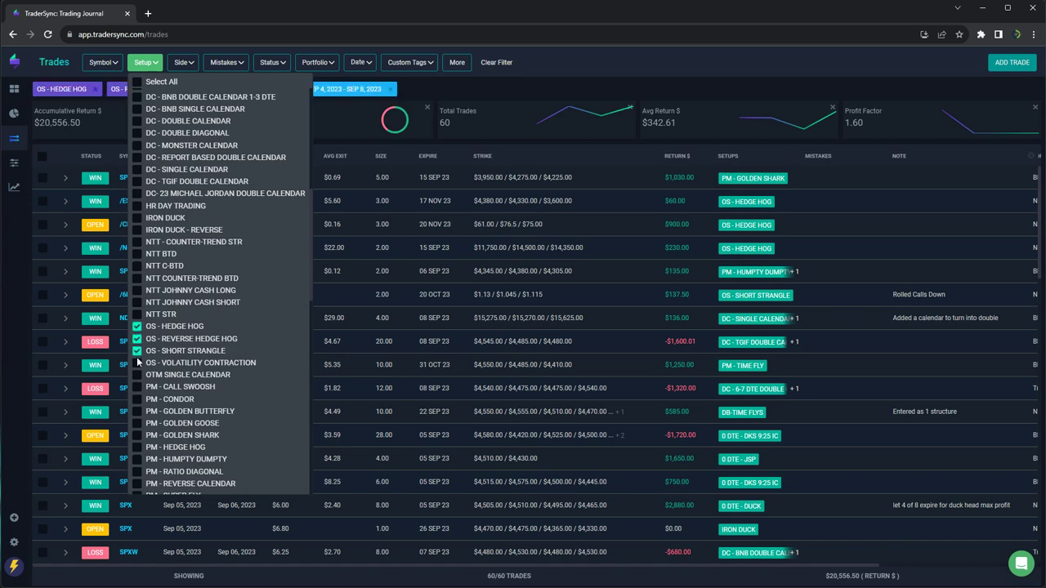
{"action": "left_click", "coordinate": [137, 363]}
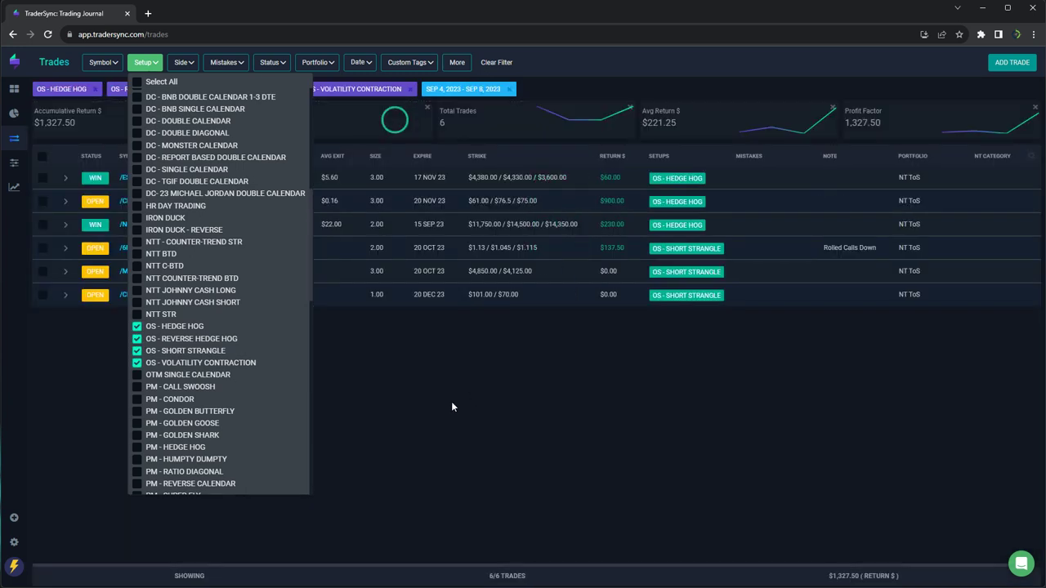
{"action": "left_click", "coordinate": [453, 401]}
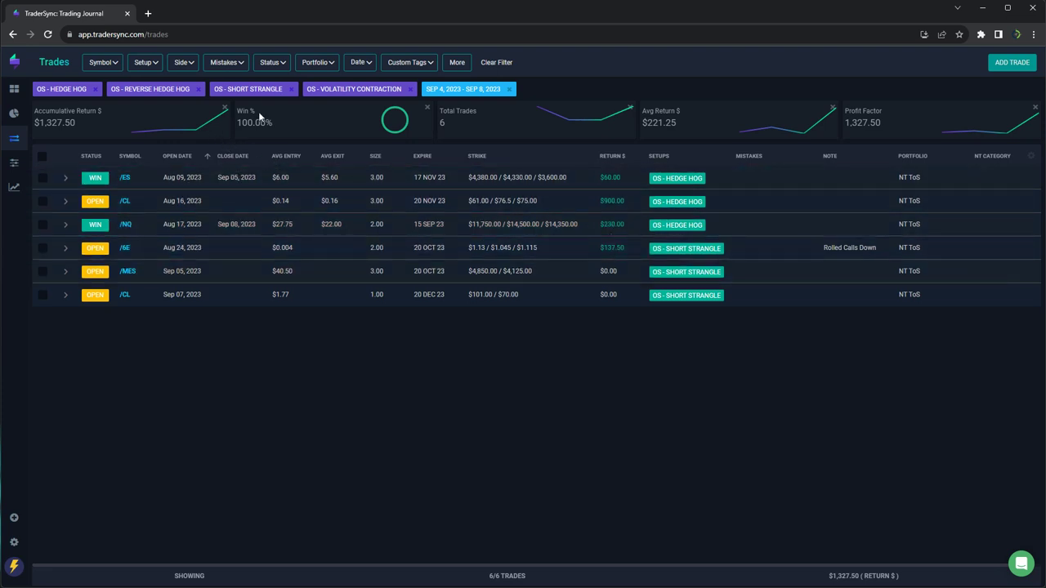
Clear the four OS setup filters, keeping the date range filter.
{"action": "left_click", "coordinate": [153, 69]}
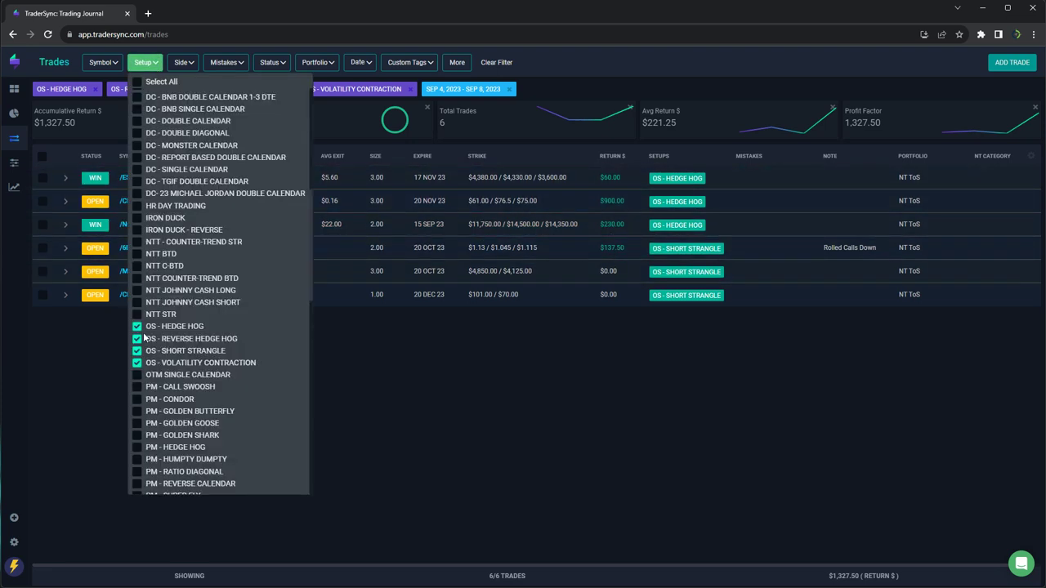
{"action": "left_click", "coordinate": [137, 327]}
{"action": "left_click", "coordinate": [137, 351]}
{"action": "left_click", "coordinate": [136, 363]}
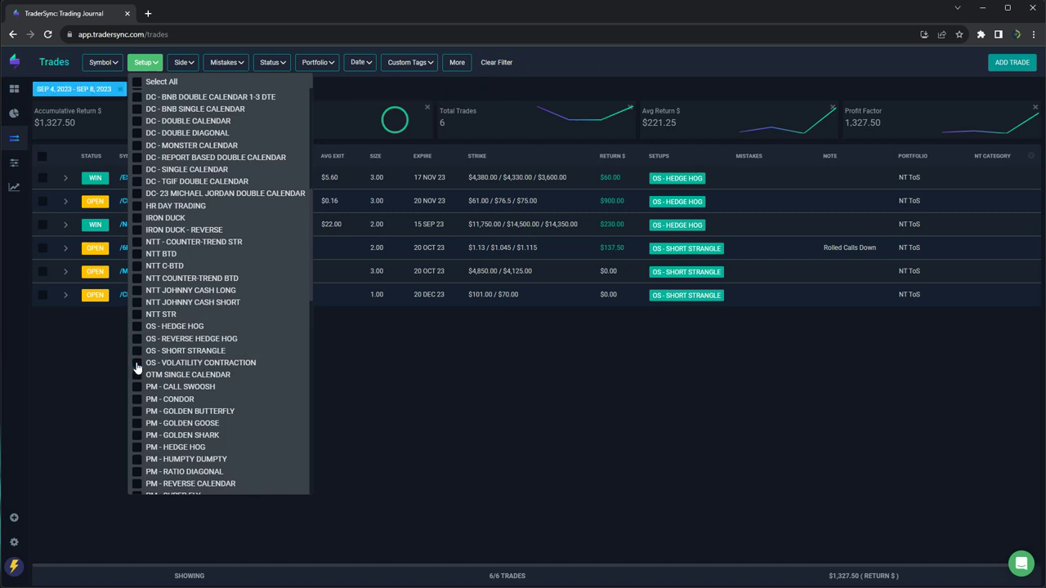
Filter by all eleven PM setups, from PM - CALL SWOOSH through PM - TIME FLY, and reload the page to update the statistics.
{"action": "left_click", "coordinate": [137, 386]}
{"action": "left_click", "coordinate": [136, 399]}
{"action": "left_click", "coordinate": [137, 411]}
{"action": "left_click", "coordinate": [136, 424]}
{"action": "left_click", "coordinate": [136, 435]}
{"action": "left_click", "coordinate": [136, 447]}
{"action": "left_click", "coordinate": [137, 459]}
{"action": "left_click", "coordinate": [136, 471]}
{"action": "left_click", "coordinate": [136, 484]}
{"action": "scroll", "coordinate": [151, 467], "scroll_direction": "down", "scroll_amount": 2}
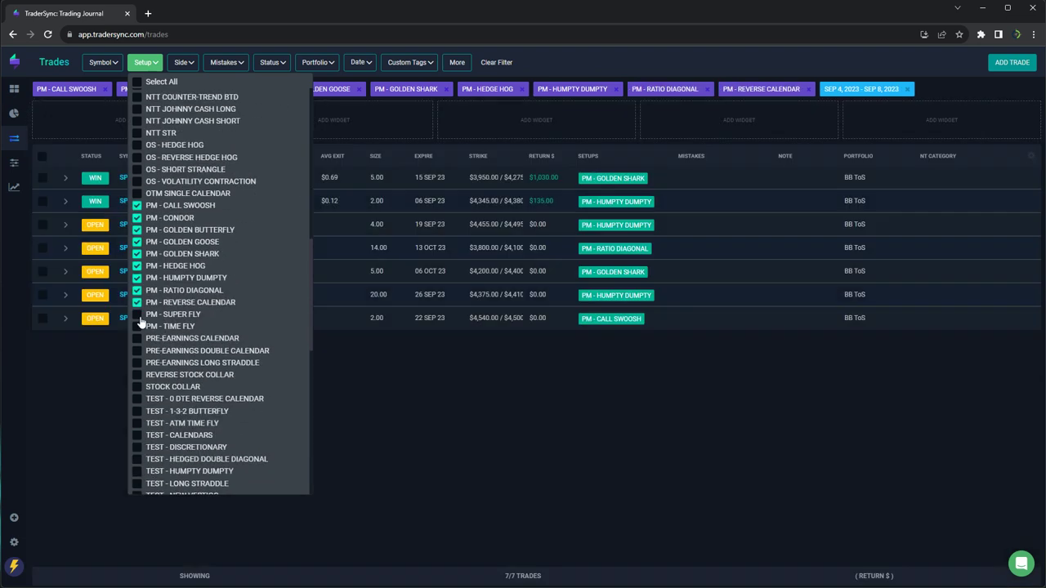
{"action": "left_click", "coordinate": [137, 316]}
{"action": "left_click", "coordinate": [137, 327]}
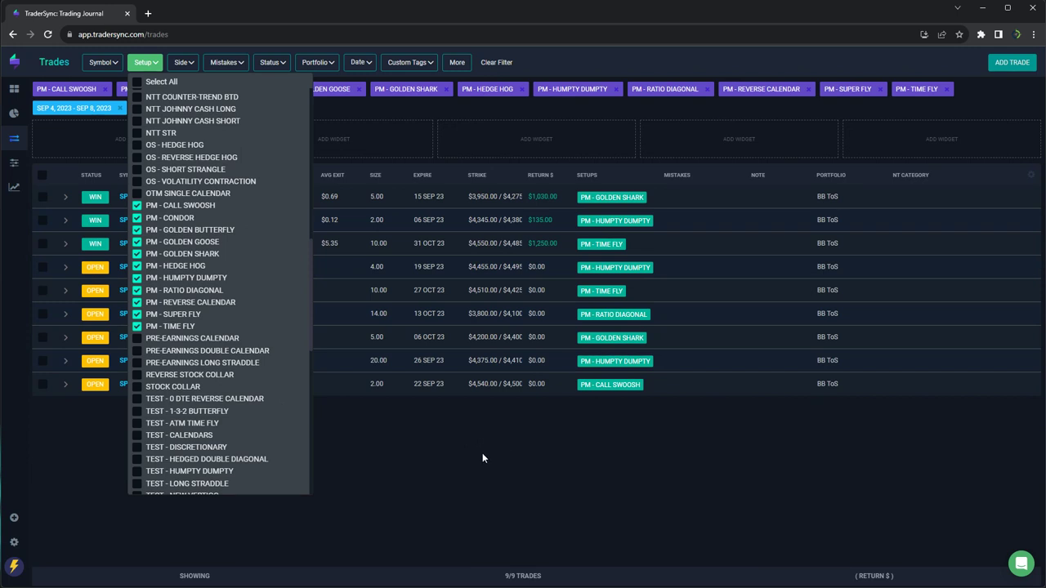
{"action": "left_click", "coordinate": [481, 453]}
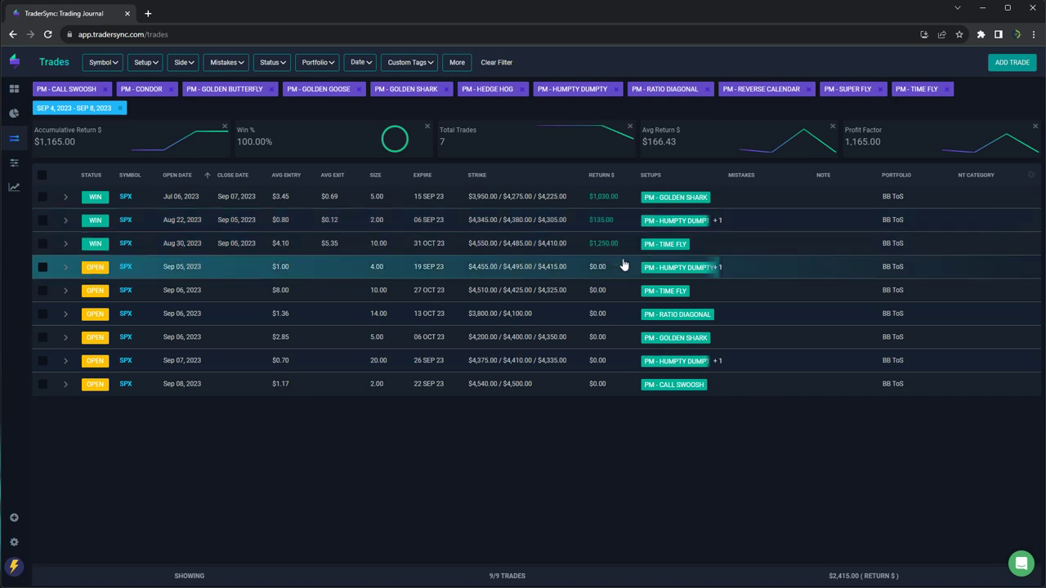
{"action": "left_click", "coordinate": [48, 34]}
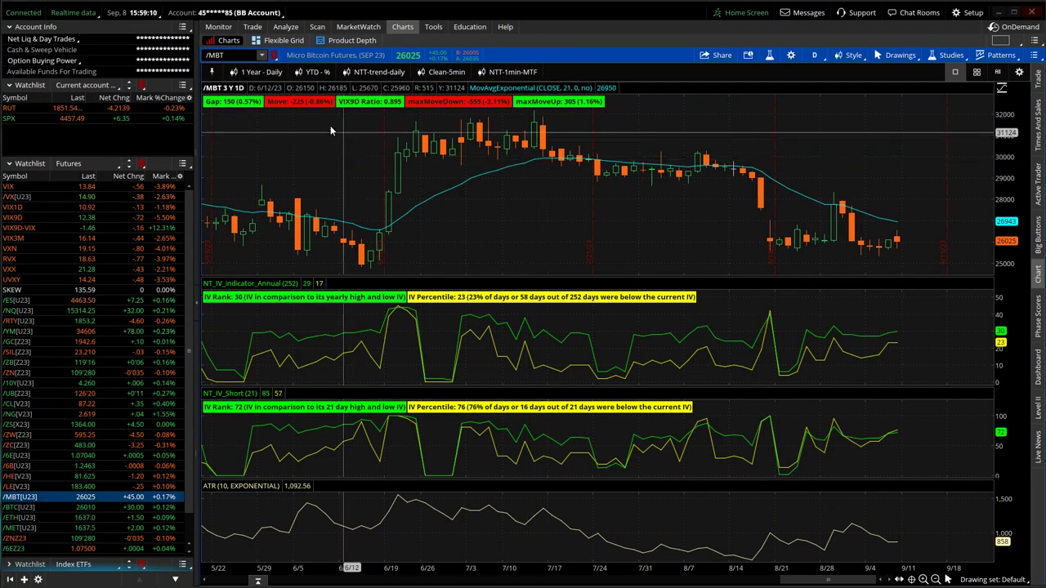
Switch to thinkorswim and show the risk profile of the RUT option position.
{"action": "left_click", "coordinate": [25, 108]}
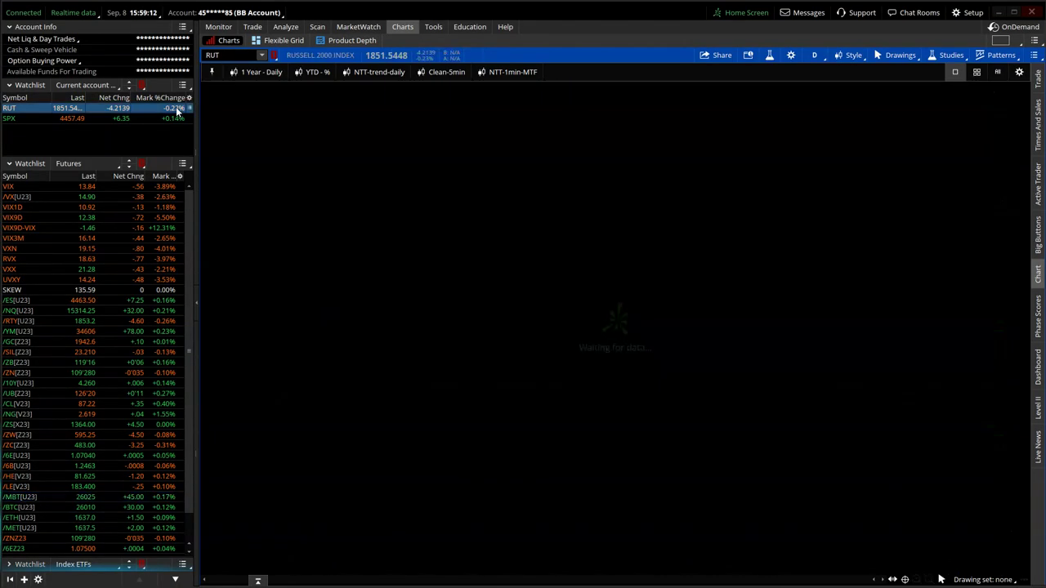
{"action": "left_click", "coordinate": [285, 26]}
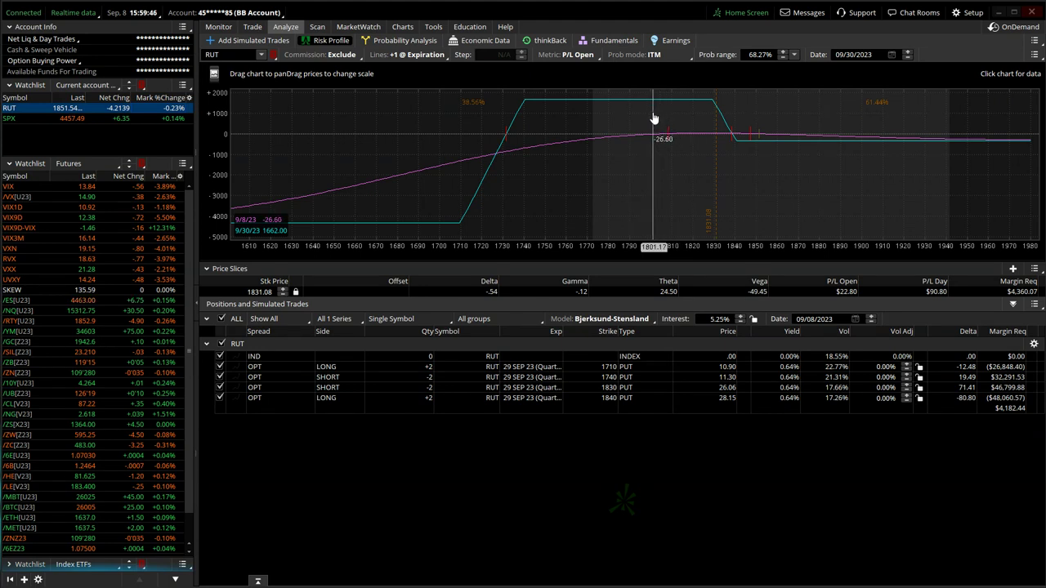
Analyze SPX, limit the positions to the TGIF Double Calendars group and include all of its legs in the risk profile.
{"action": "left_click", "coordinate": [178, 121]}
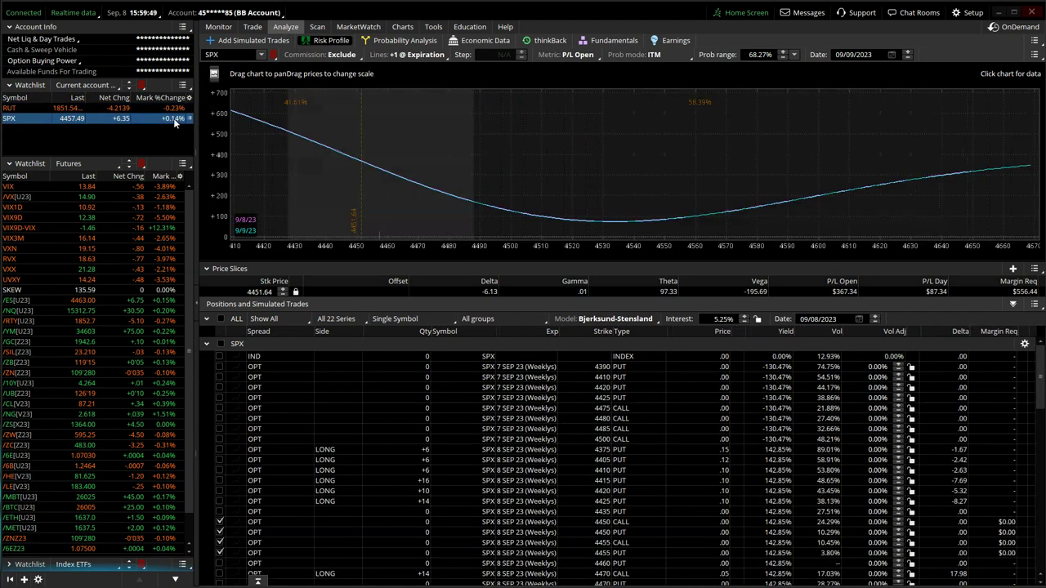
{"action": "left_click", "coordinate": [494, 319]}
{"action": "left_click_drag", "start_coordinate": [553, 366], "coordinate": [553, 419]}
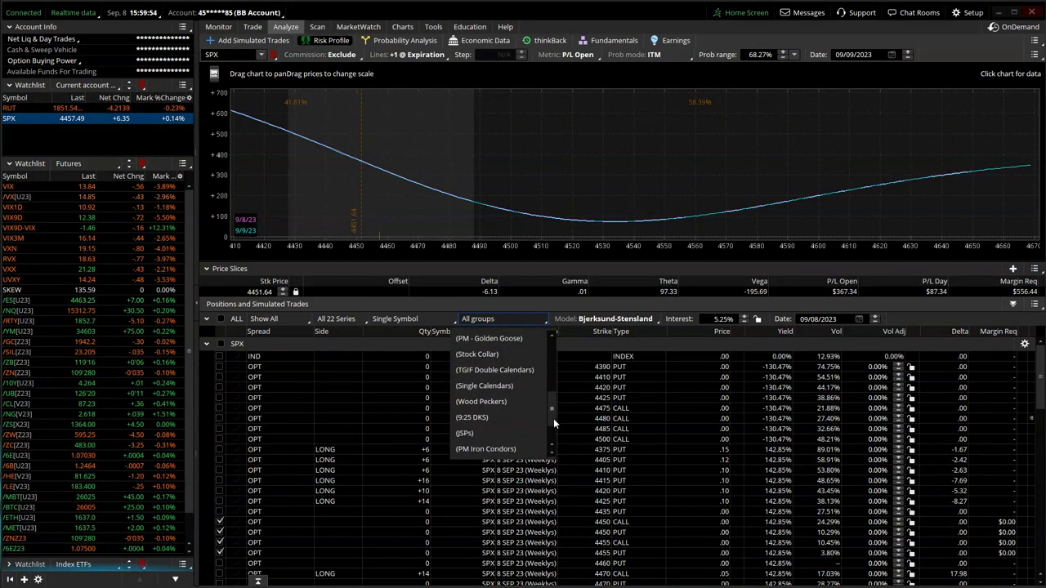
{"action": "left_click", "coordinate": [515, 372]}
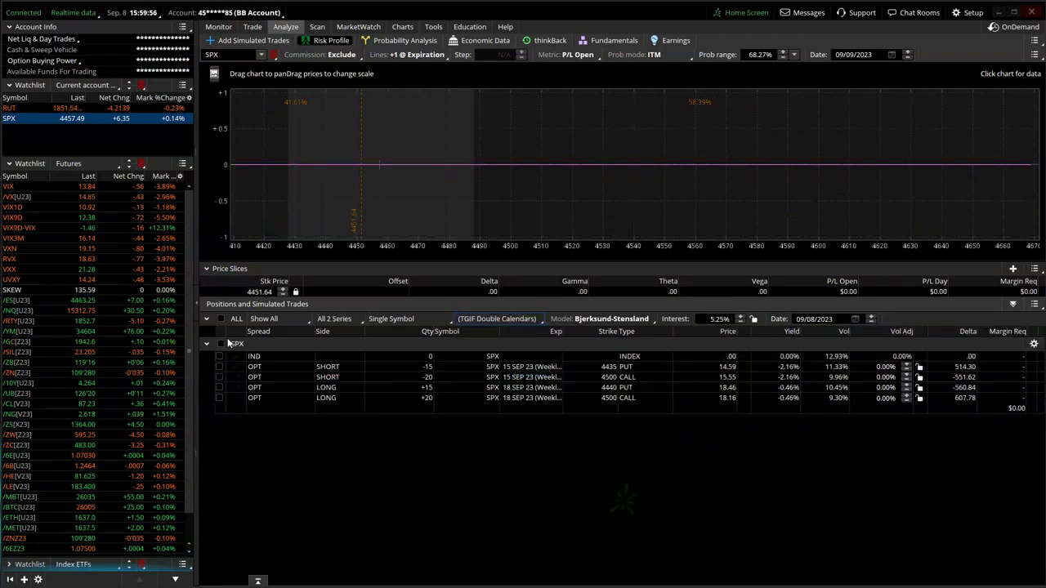
{"action": "left_click", "coordinate": [220, 344]}
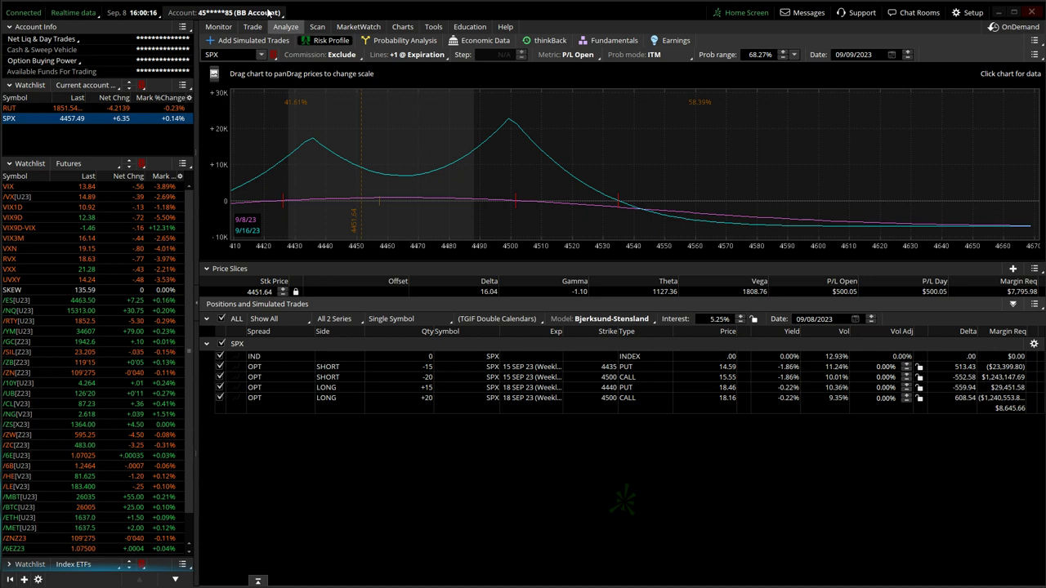
Switch the platform to the NavTrading account.
{"action": "left_click", "coordinate": [273, 10]}
{"action": "left_click", "coordinate": [234, 50]}
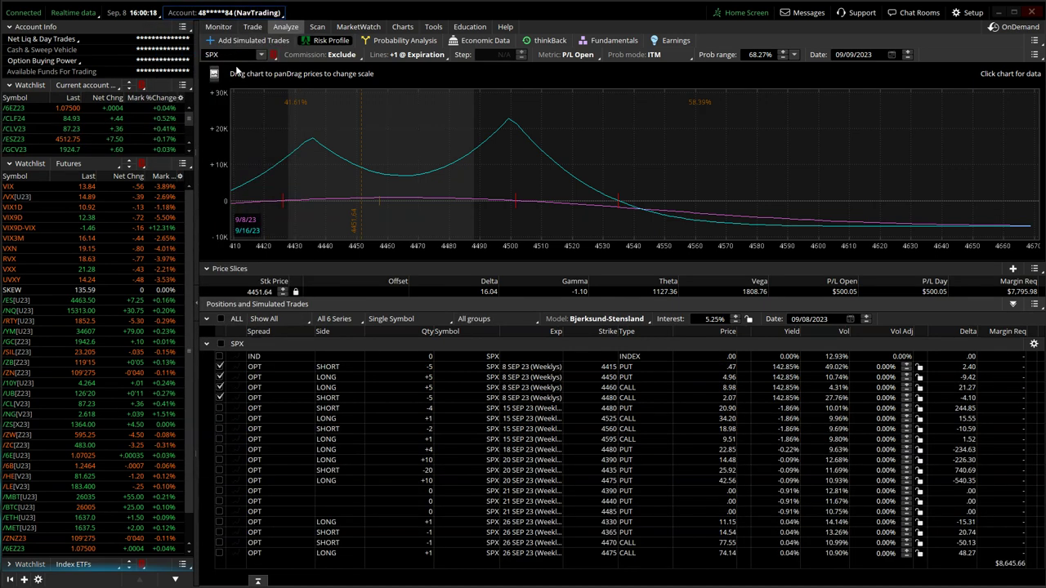